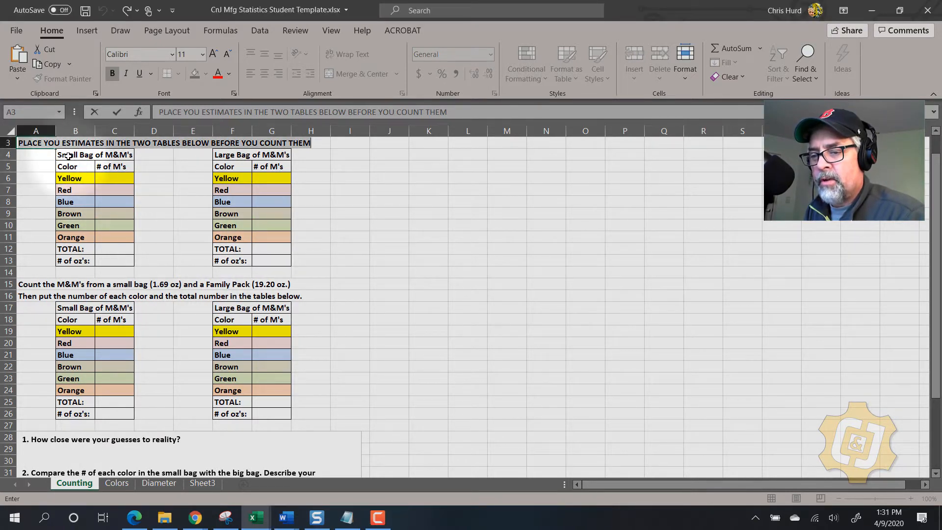
# Examine the small and large bag estimate tables on the Counting sheet, including their color, TOTAL and # of oz's cells
pyautogui.moveTo(92, 156); pyautogui.dragTo(276, 273)
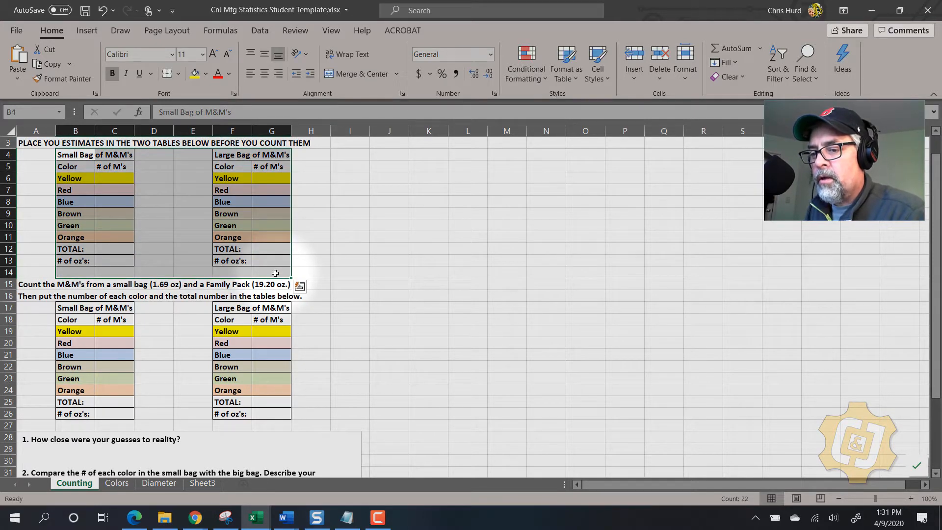
pyautogui.click(115, 177)
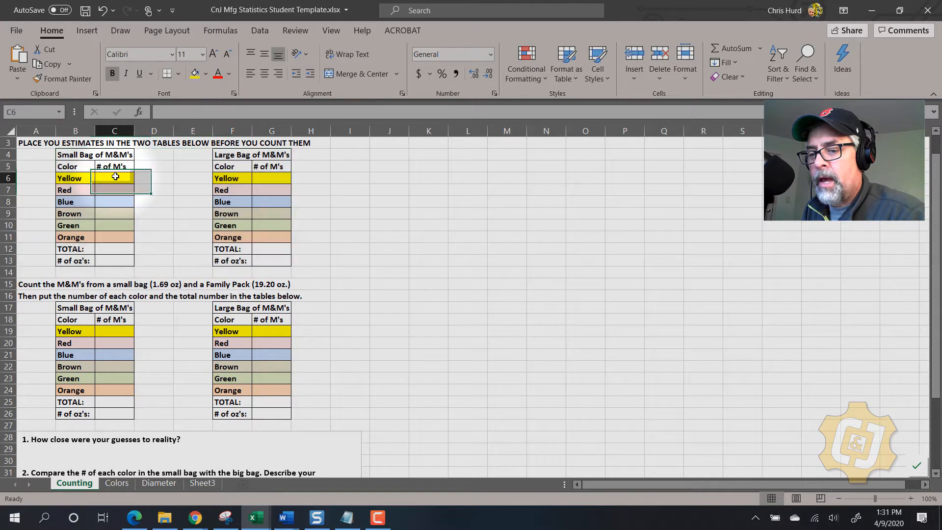
pyautogui.click(108, 261)
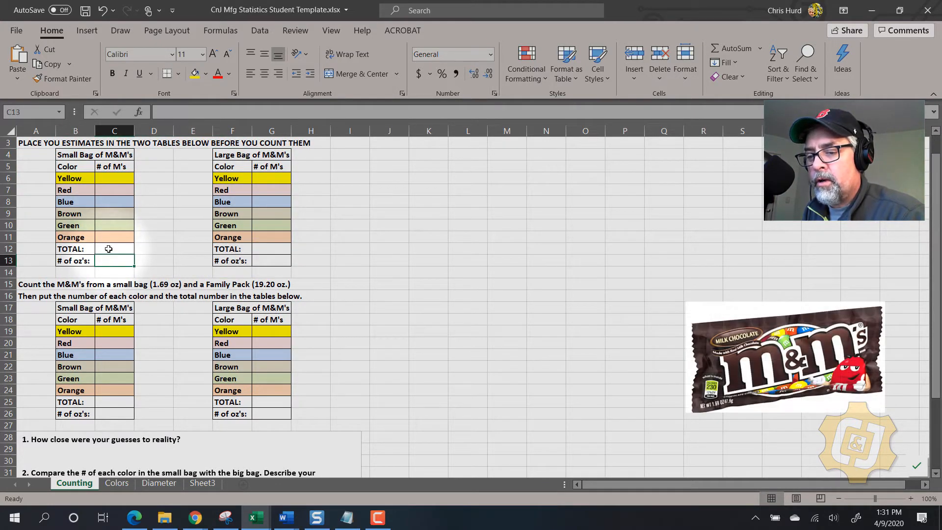
pyautogui.press('Up')
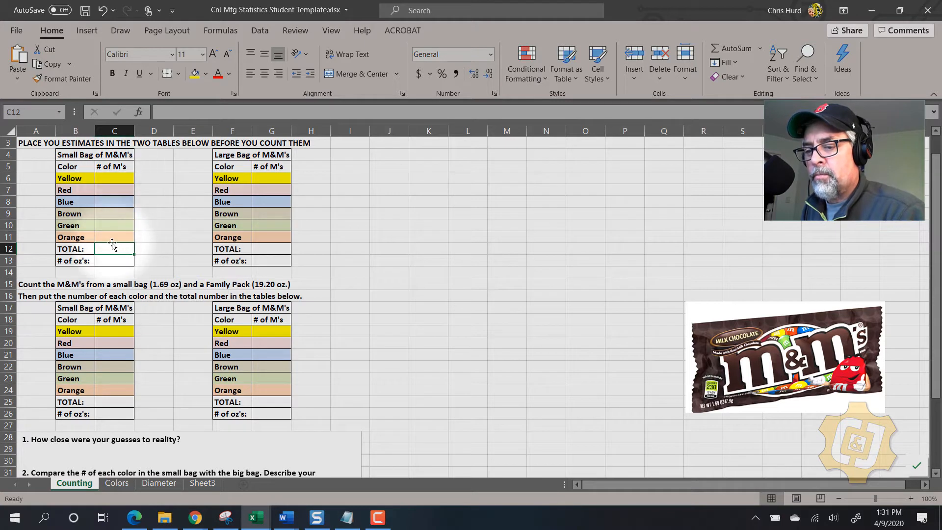
pyautogui.click(270, 178)
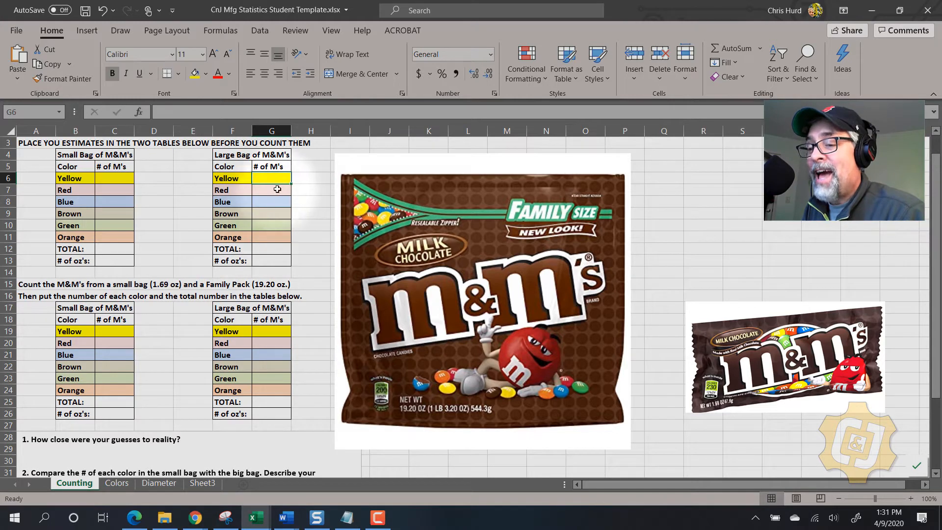
pyautogui.click(113, 262)
pyautogui.click(271, 264)
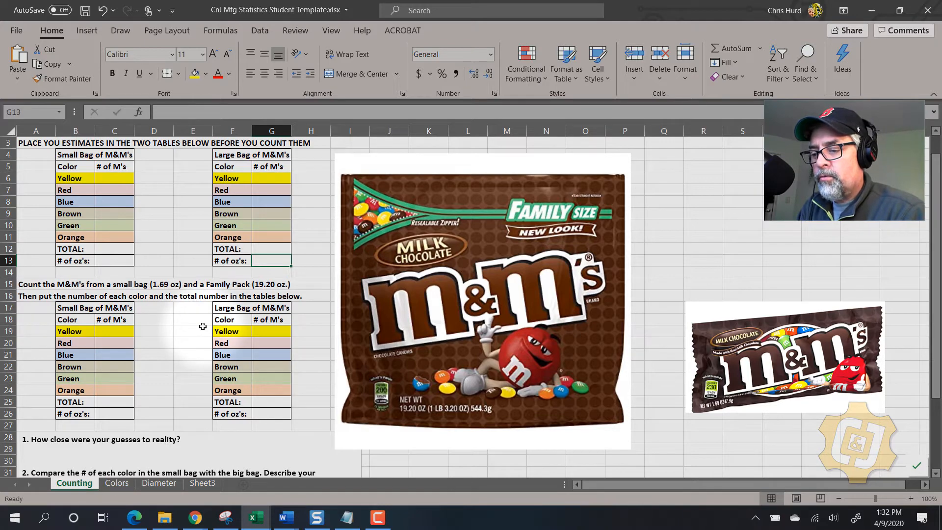
# Correct the typos in question 3 of the Counting sheet's text box so it reads "small bag" and "YOUR DATA"
pyautogui.scroll(-5, 202, 326)
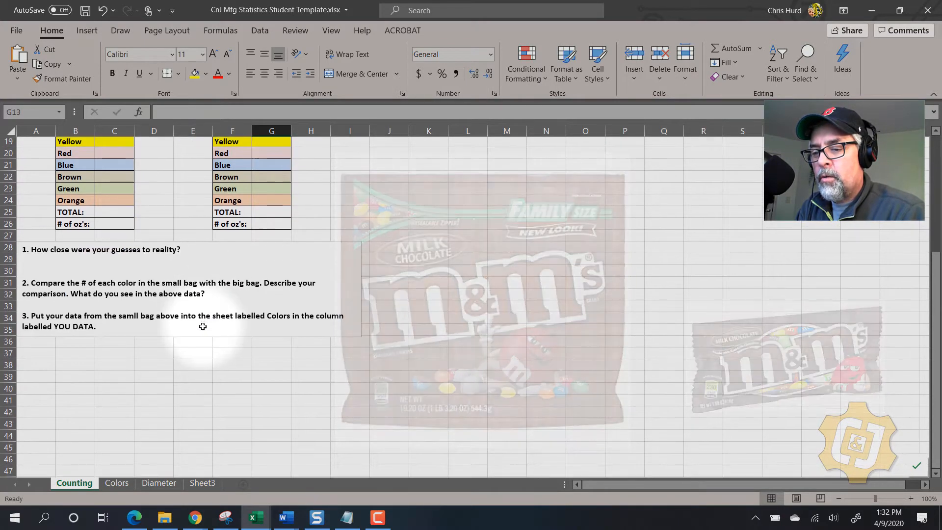
pyautogui.scroll(3, 203, 327)
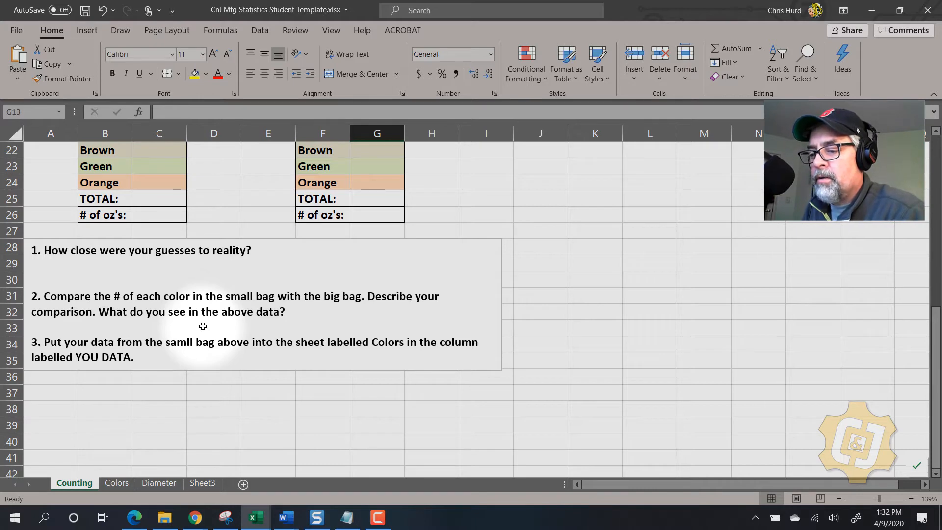
pyautogui.scroll(2, 202, 326)
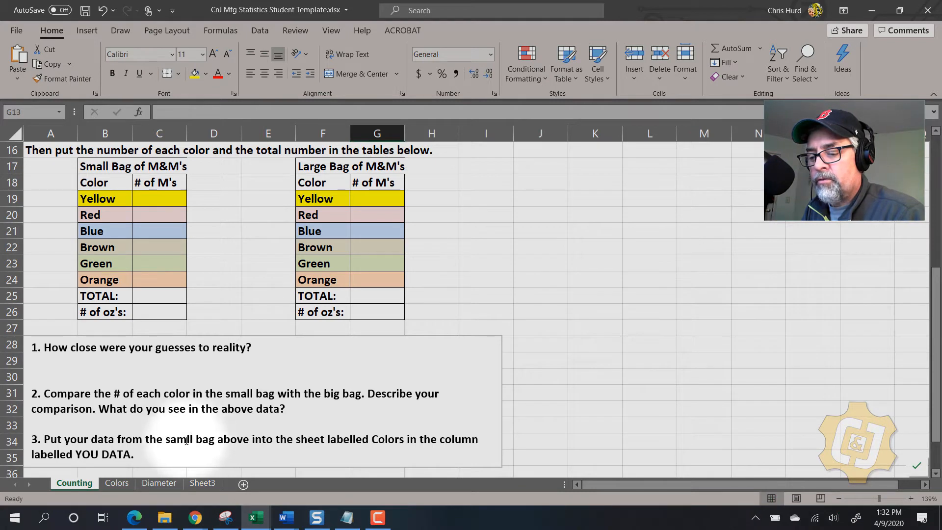
pyautogui.click(187, 439)
pyautogui.press('BackSpace')
pyautogui.press('BackSpace')
pyautogui.write('ma')
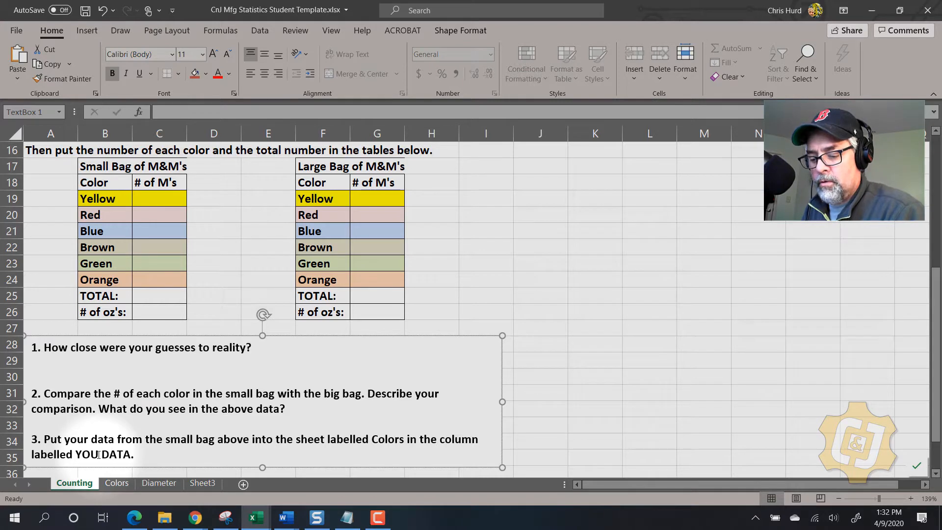
pyautogui.click(98, 455)
pyautogui.write('R')
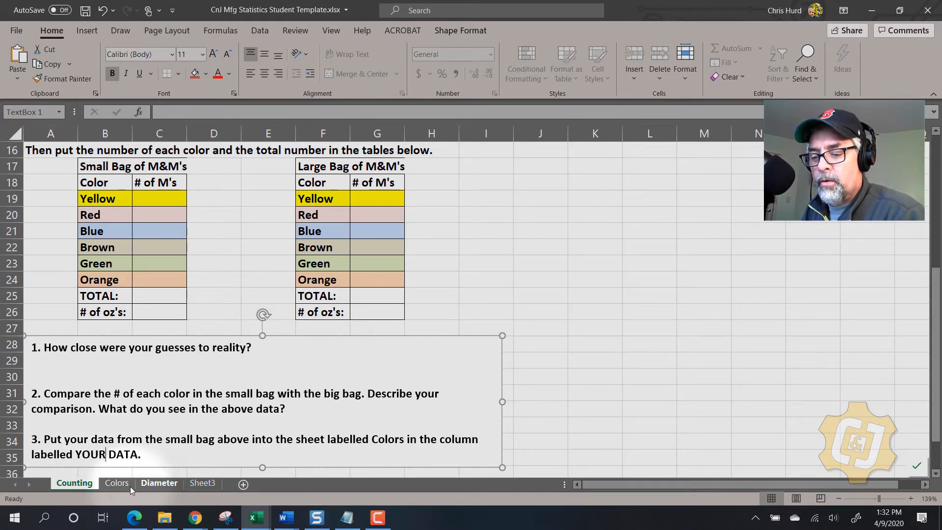
# In the YOUR DATA column of the Colors sheet, enter 11 for Yellow, 7 for Red and 12 for Blue
pyautogui.click(116, 484)
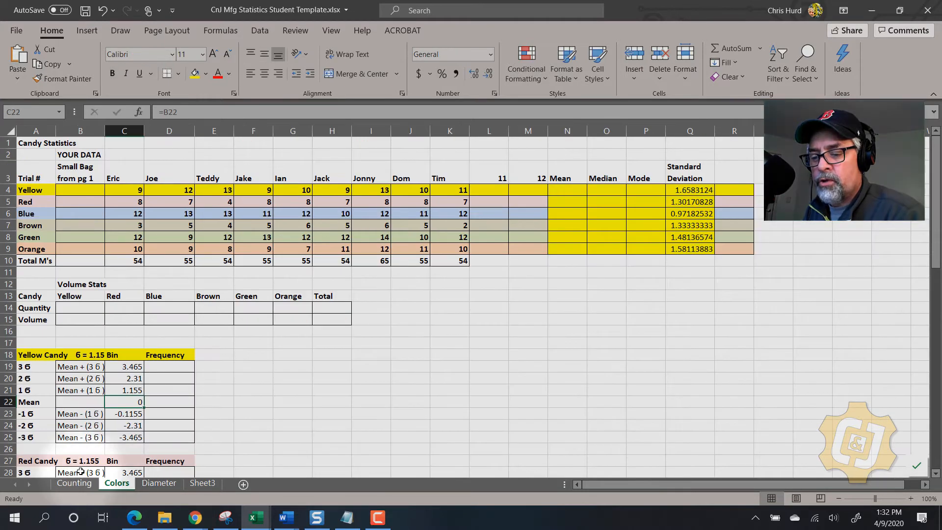
pyautogui.click(71, 485)
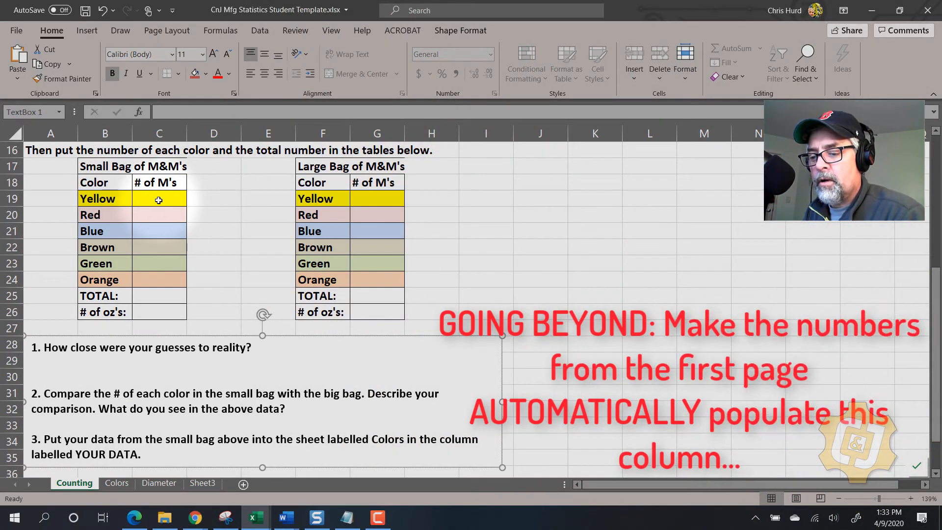
pyautogui.click(116, 482)
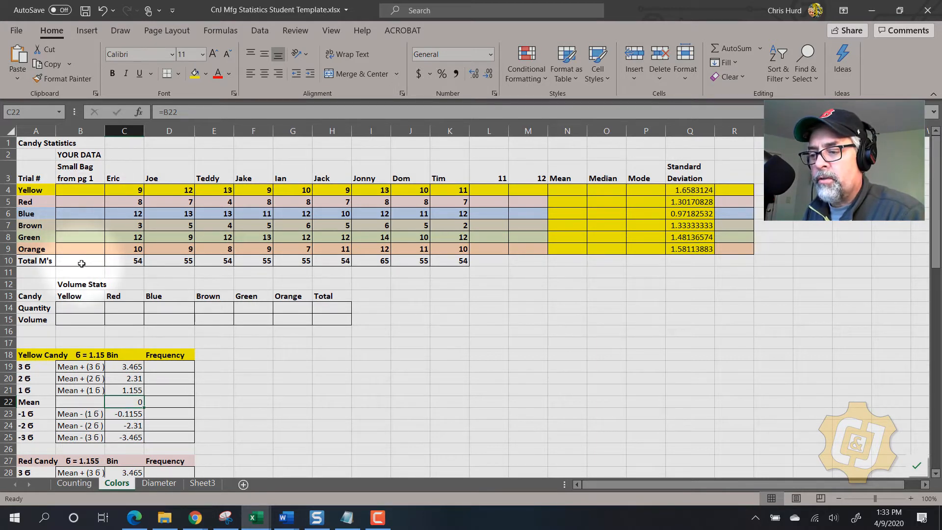
pyautogui.click(82, 190)
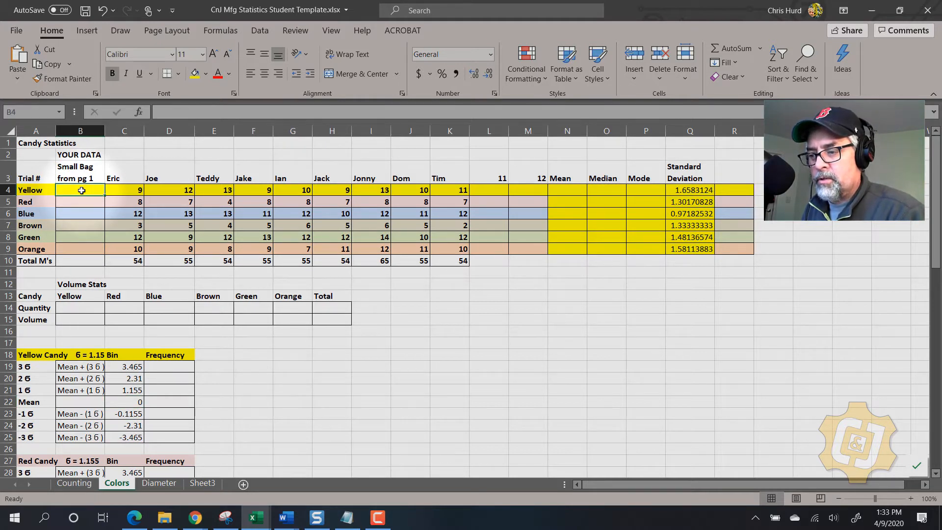
pyautogui.write('1')
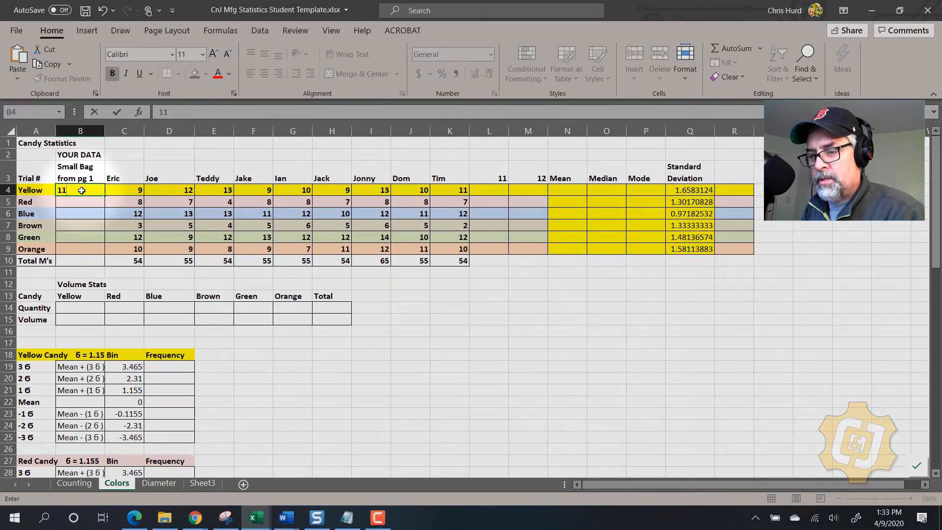
pyautogui.write('1')
pyautogui.press('Return')
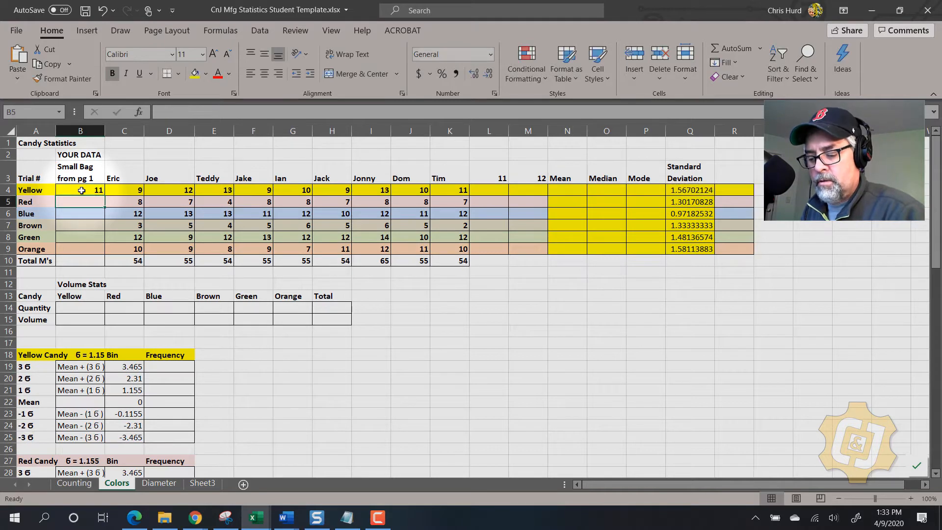
pyautogui.write('7')
pyautogui.press('Return')
pyautogui.write('12')
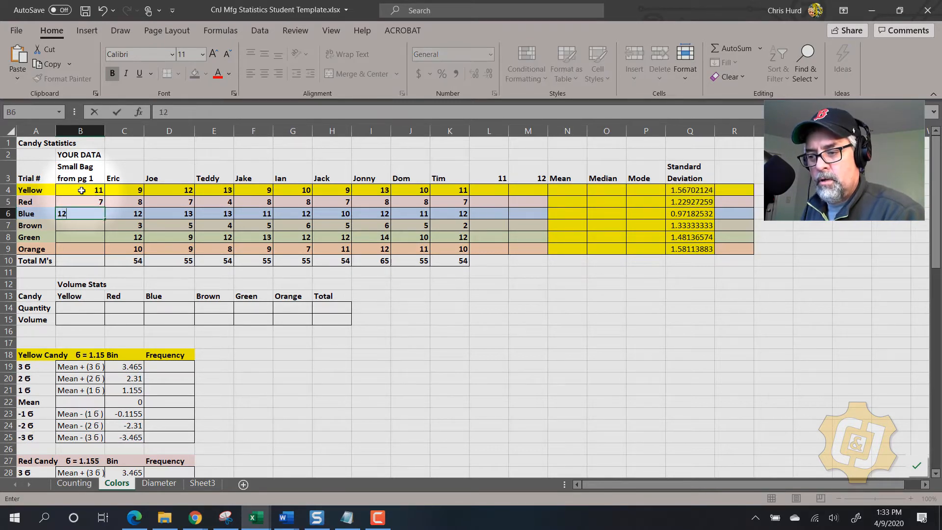
pyautogui.press('Return')
# Complete the YOUR DATA color counts with 2 for Brown, 12 for Green and 10 for Orange
pyautogui.write('2')
pyautogui.press('Return')
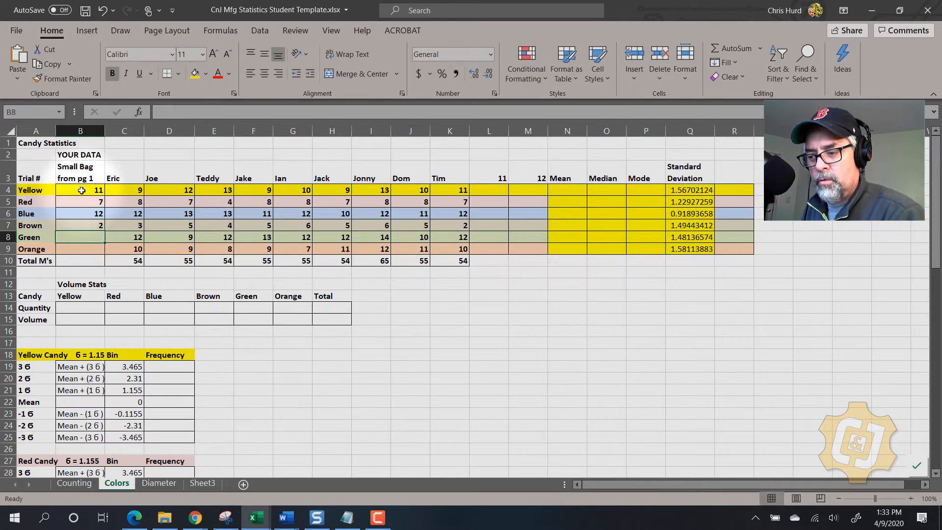
pyautogui.write('12')
pyautogui.press('Return')
pyautogui.write('1')
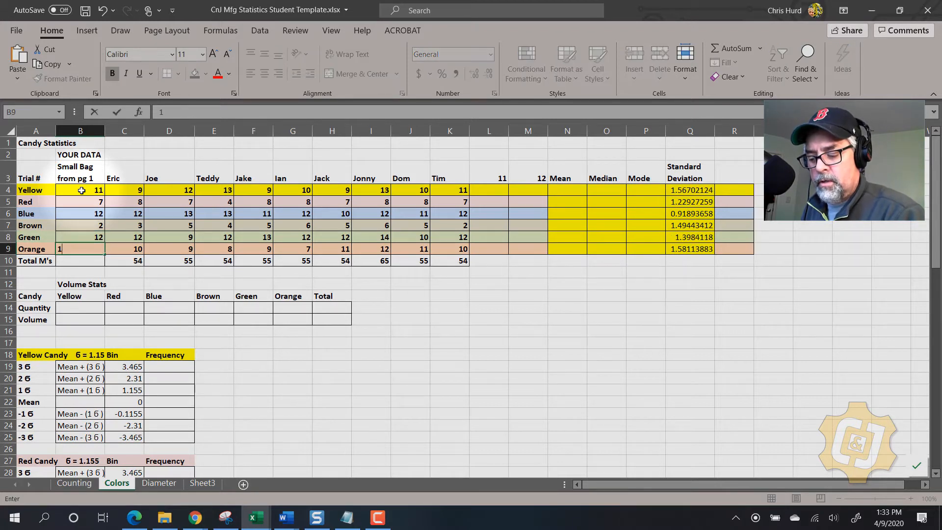
pyautogui.write('0')
pyautogui.press('Return')
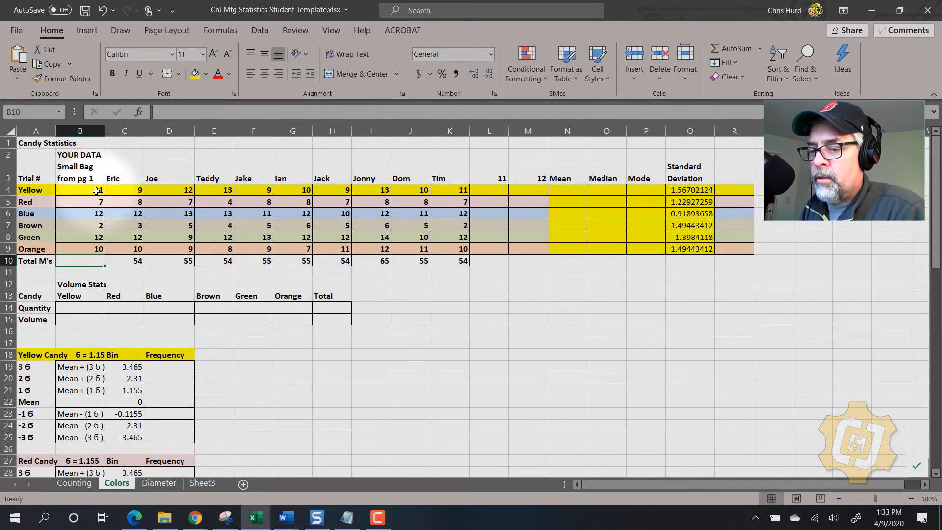
# Total the YOUR DATA color counts in cell B10 with AutoSum
pyautogui.moveTo(96, 190); pyautogui.dragTo(80, 261)
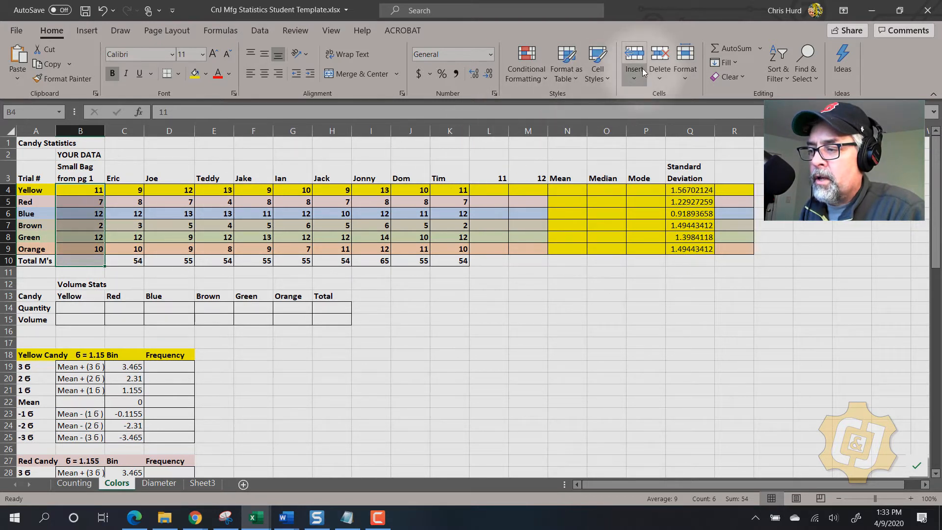
pyautogui.click(722, 50)
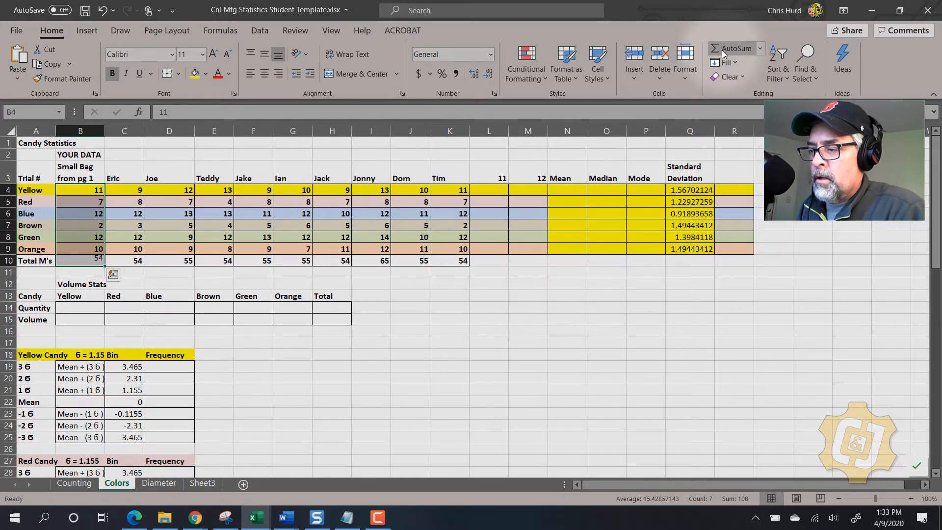
pyautogui.click(72, 258)
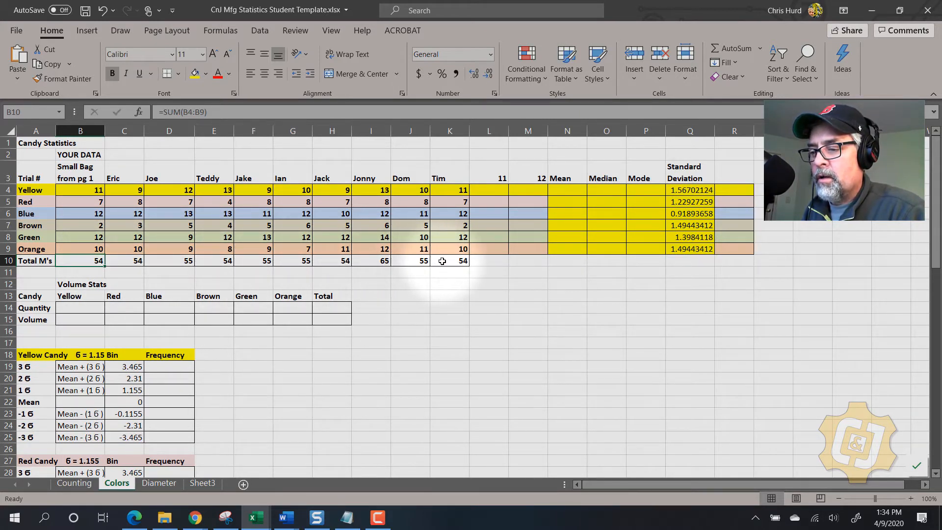
# Examine the trial data in column I of the Colors sheet, from its name header down to its Total M's value
pyautogui.click(375, 190)
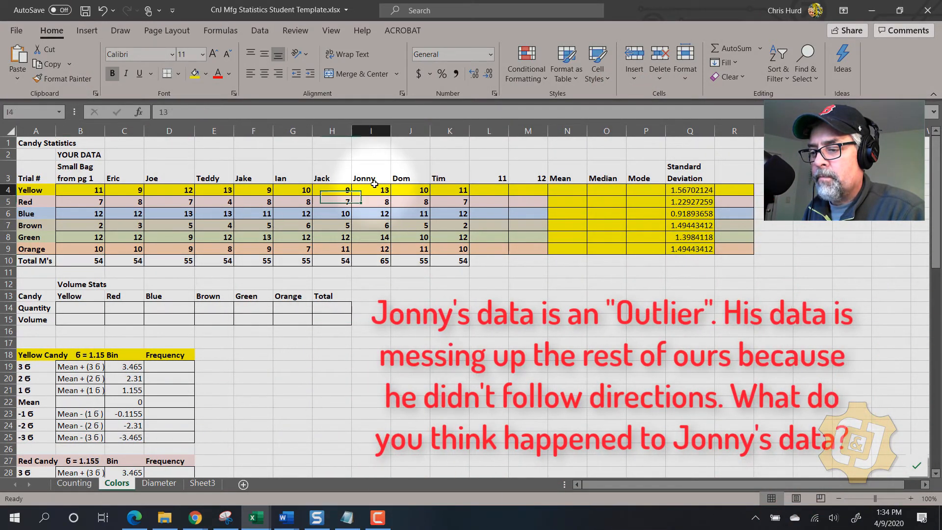
pyautogui.rightClick(375, 190)
pyautogui.press('Escape')
pyautogui.rightClick(372, 175)
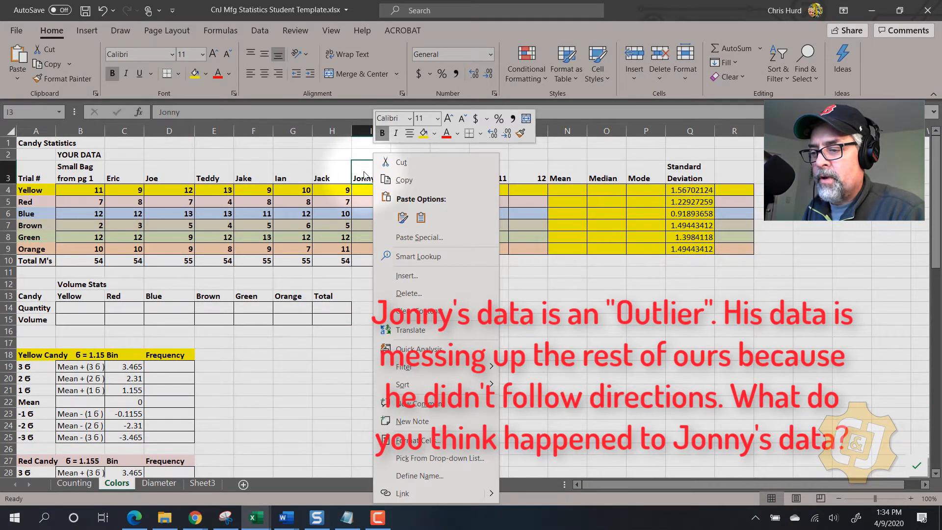
pyautogui.press('Escape')
pyautogui.click(369, 273)
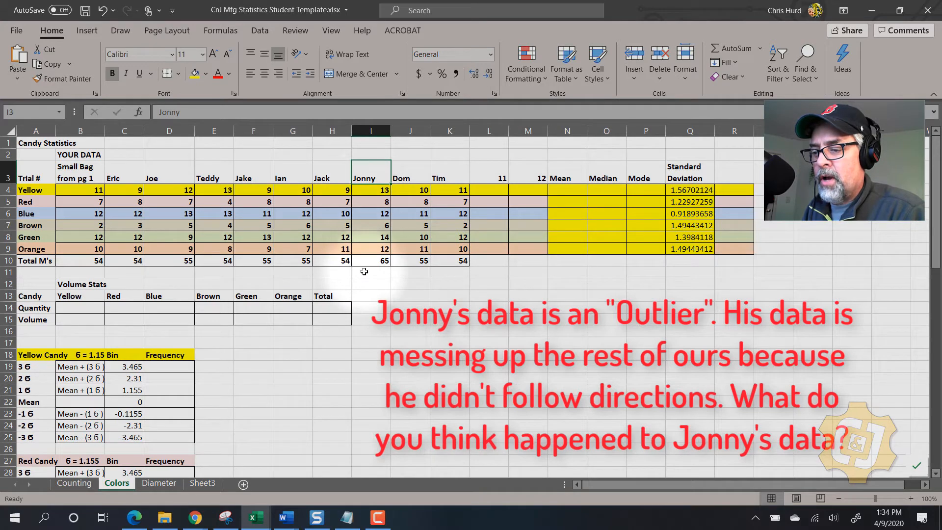
pyautogui.moveTo(371, 195); pyautogui.dragTo(367, 269)
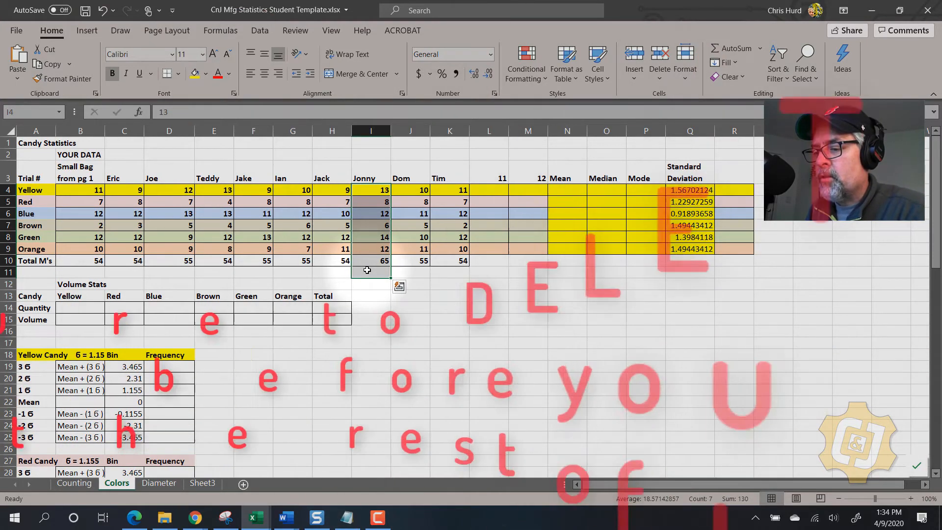
pyautogui.moveTo(367, 270); pyautogui.dragTo(414, 281)
pyautogui.click(413, 281)
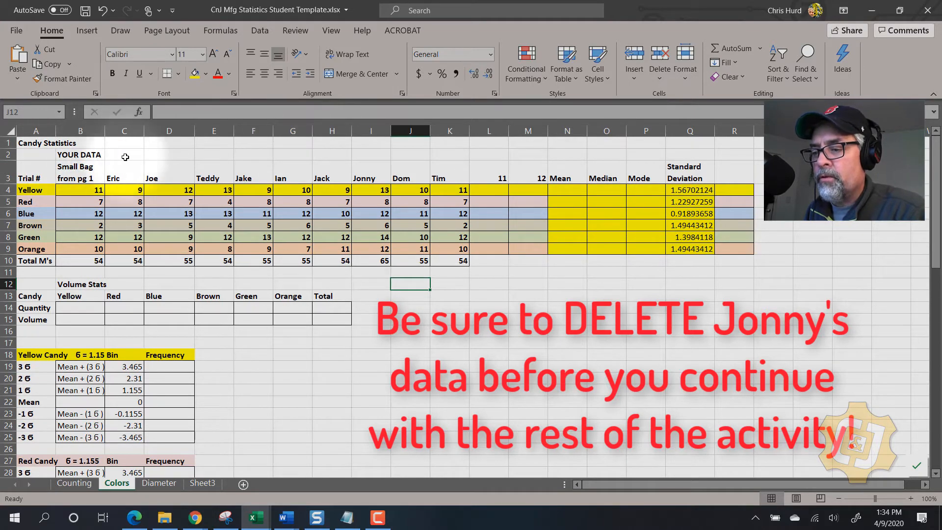
# Calculate the Yellow mean in cell N4 by averaging the row's trial counts over B4:M4
pyautogui.click(566, 177)
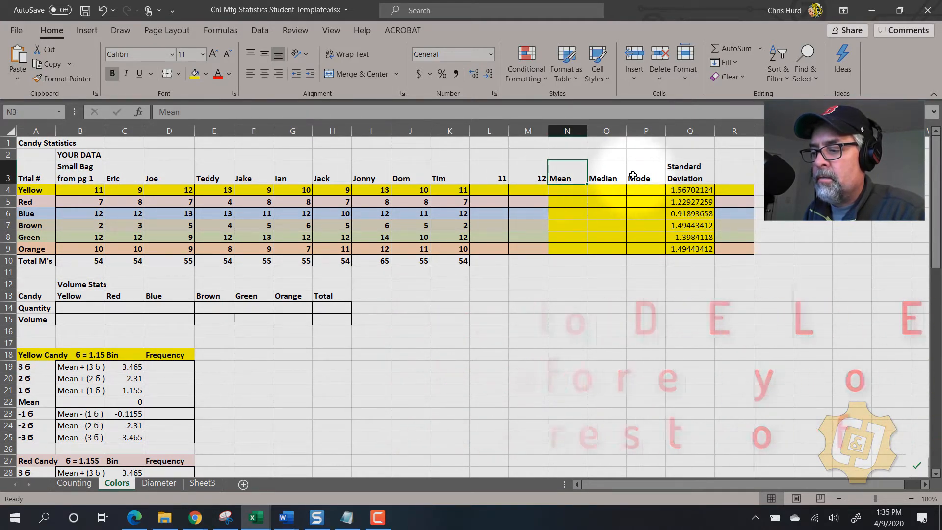
pyautogui.click(606, 176)
pyautogui.click(642, 174)
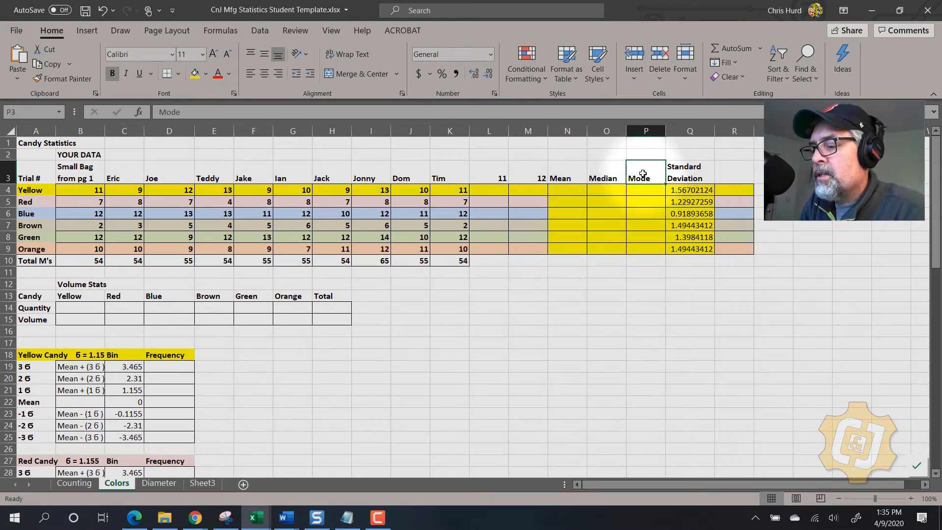
pyautogui.click(575, 182)
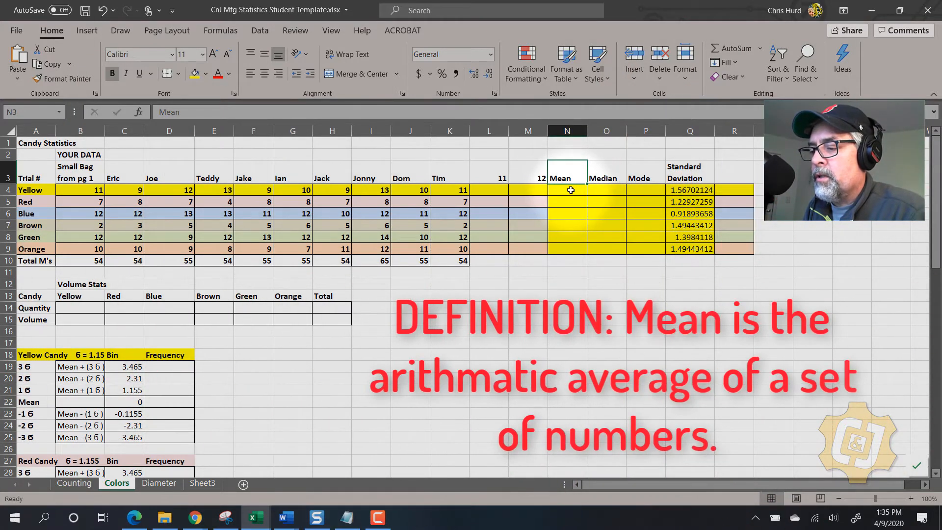
pyautogui.click(571, 191)
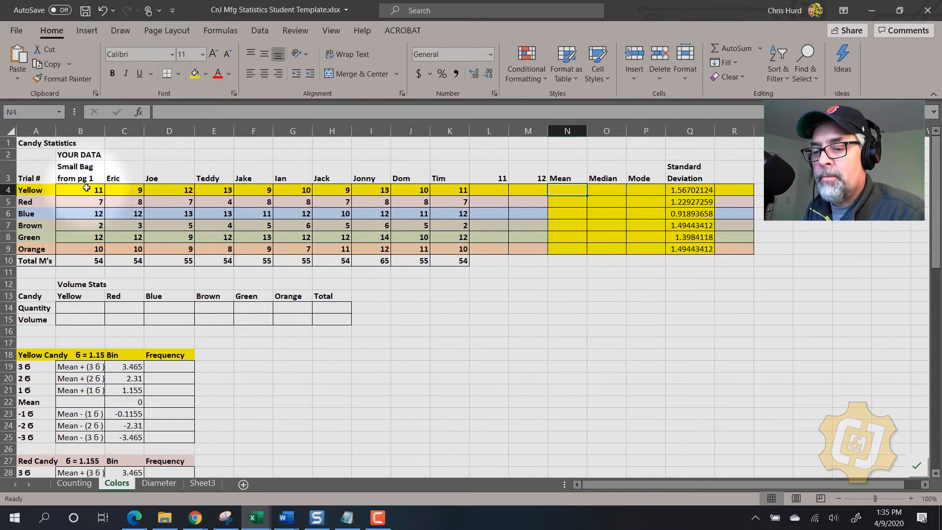
pyautogui.moveTo(97, 190); pyautogui.dragTo(558, 191)
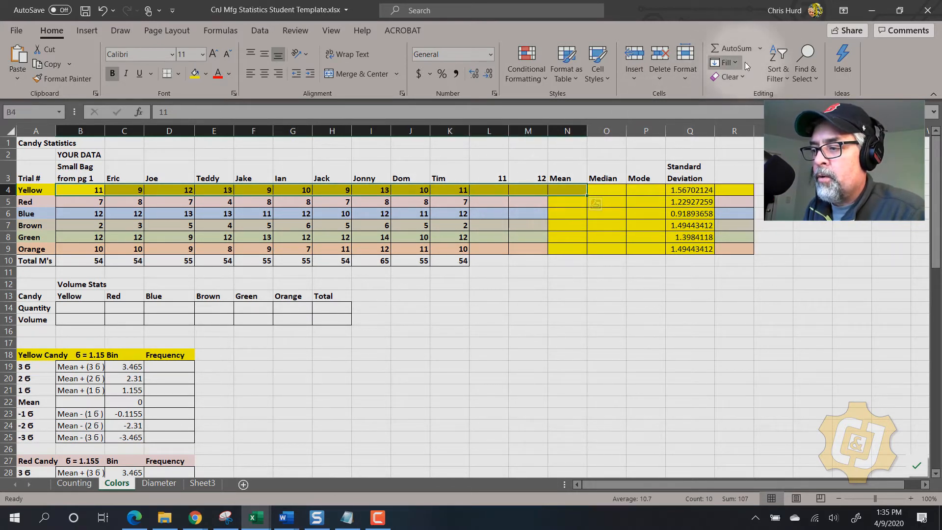
pyautogui.click(759, 48)
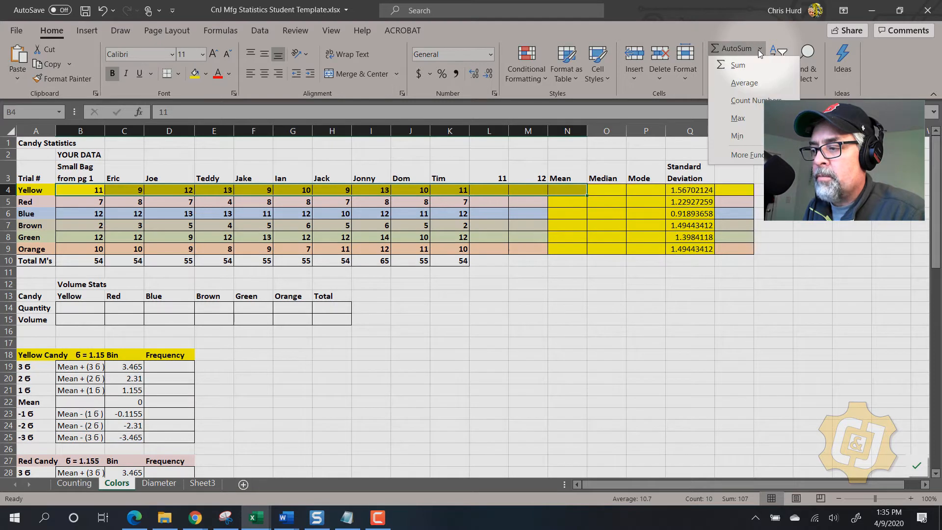
pyautogui.click(740, 83)
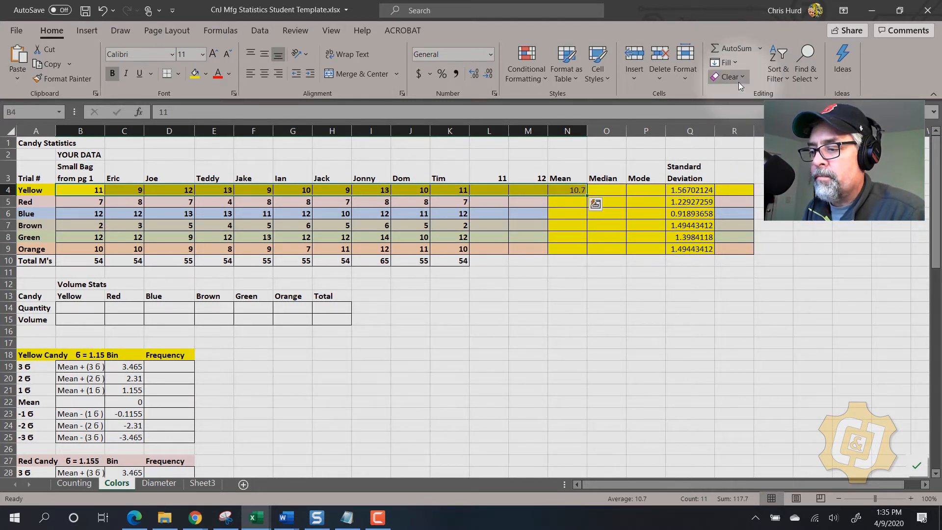
# Fill the Yellow mean formula from N4 down to N9 for the remaining colors
pyautogui.click(573, 191)
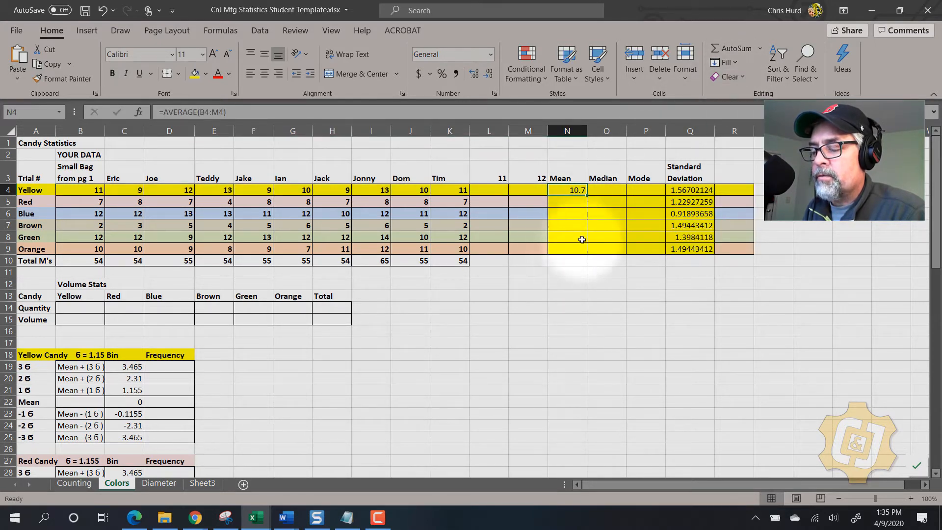
pyautogui.moveTo(574, 190); pyautogui.dragTo(559, 248)
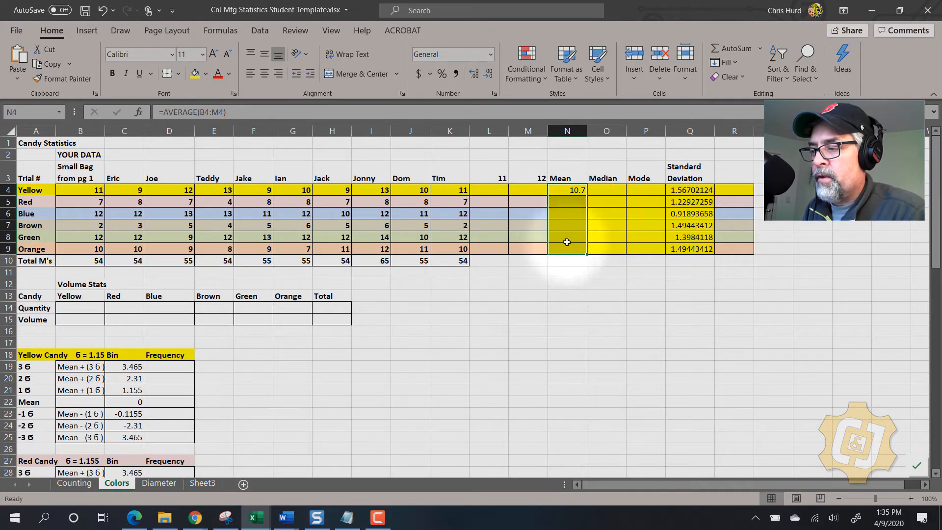
pyautogui.click(731, 63)
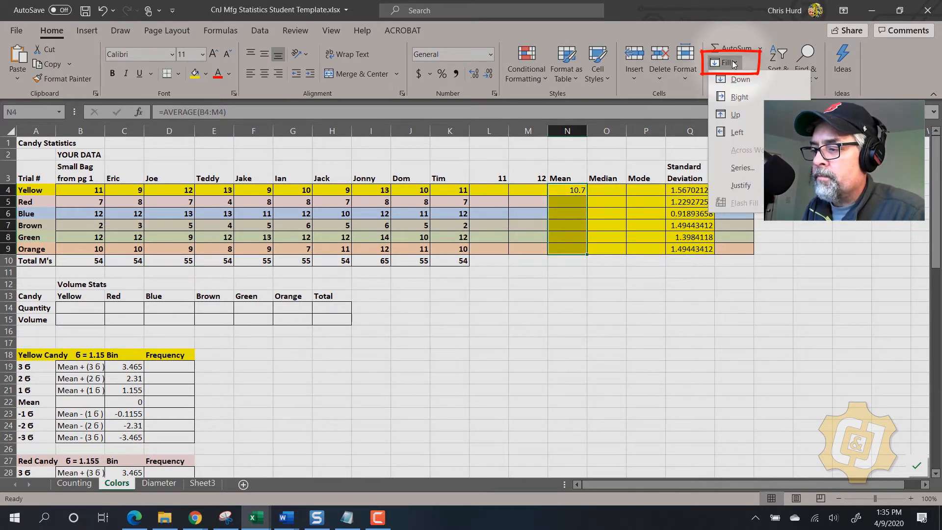
pyautogui.click(733, 80)
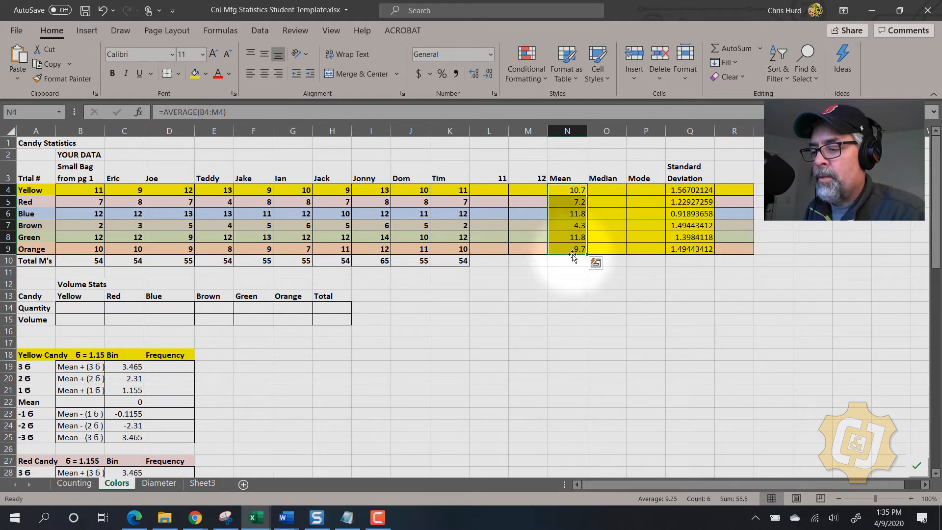
# Extend the mean formula from N9 into the Total M's row at N10
pyautogui.moveTo(573, 249); pyautogui.dragTo(572, 260)
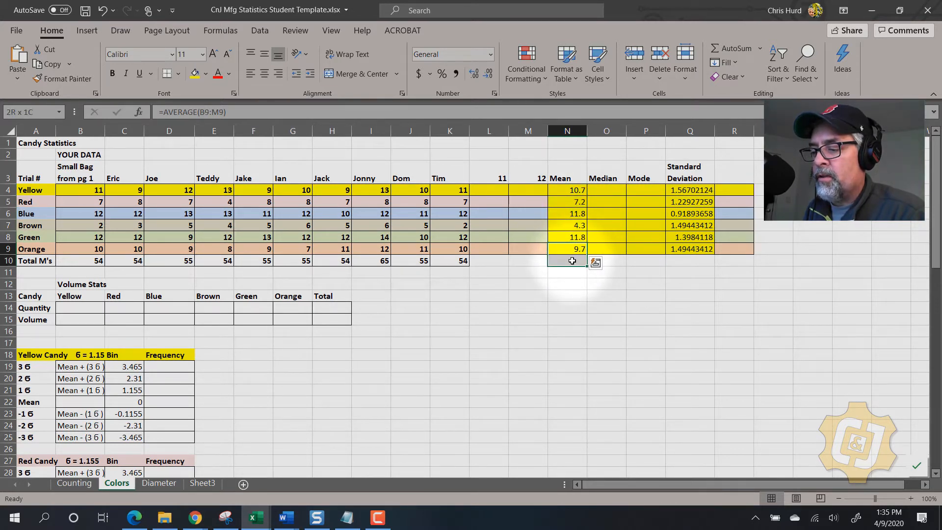
pyautogui.click(727, 63)
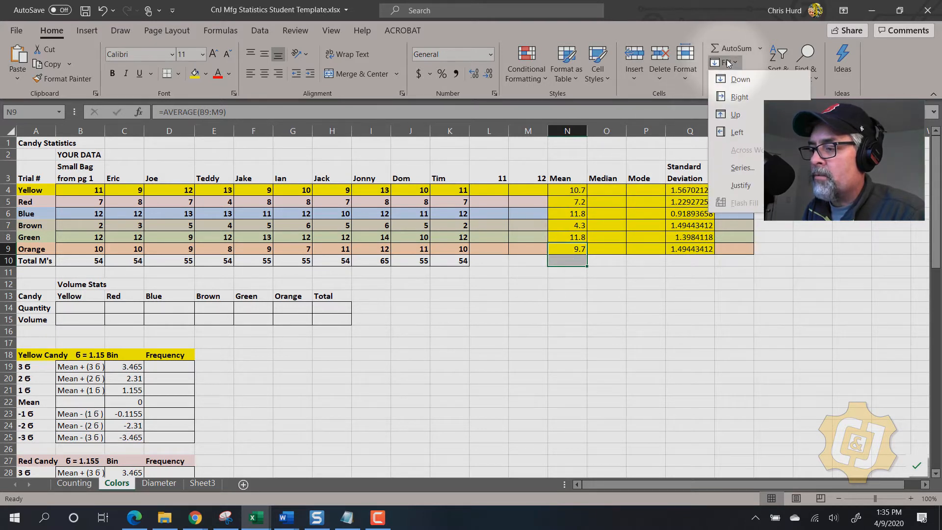
pyautogui.click(736, 80)
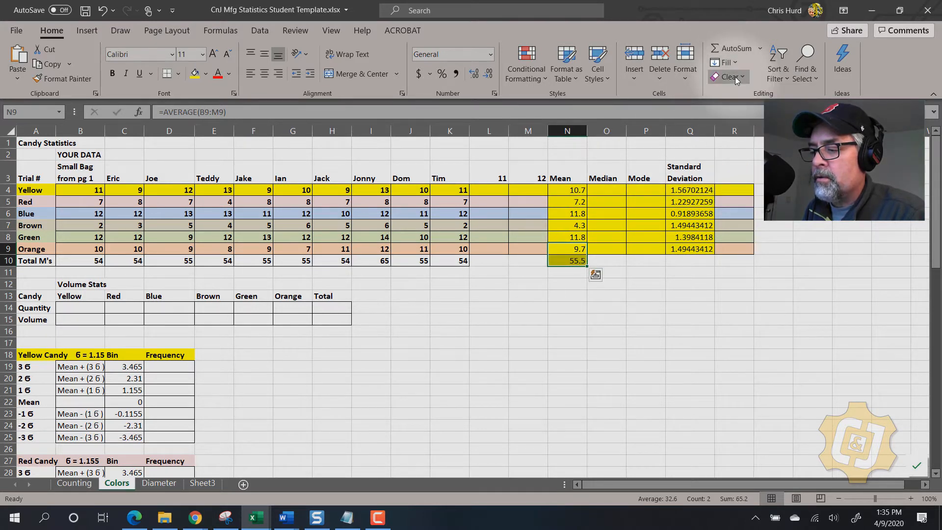
pyautogui.click(573, 283)
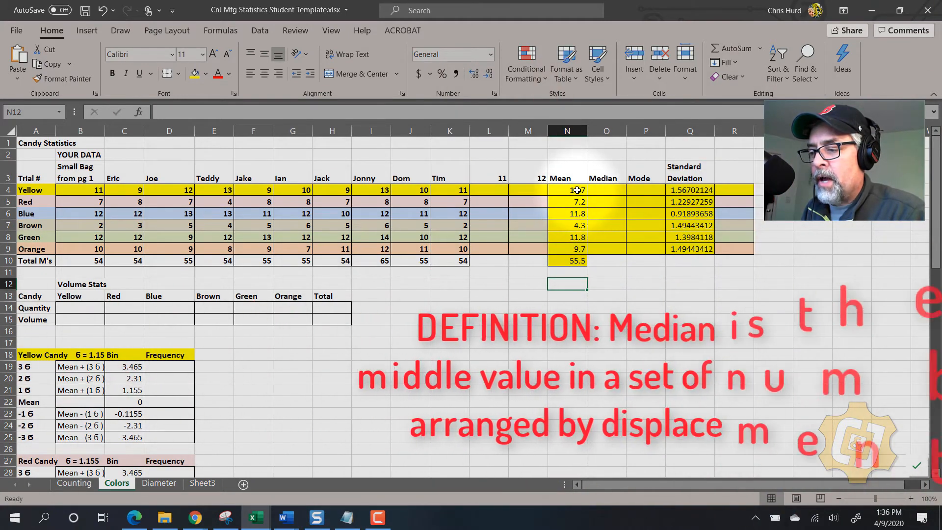
# Calculate the Yellow median in cell O4 with the MEDIAN function over B4:K4
pyautogui.click(607, 187)
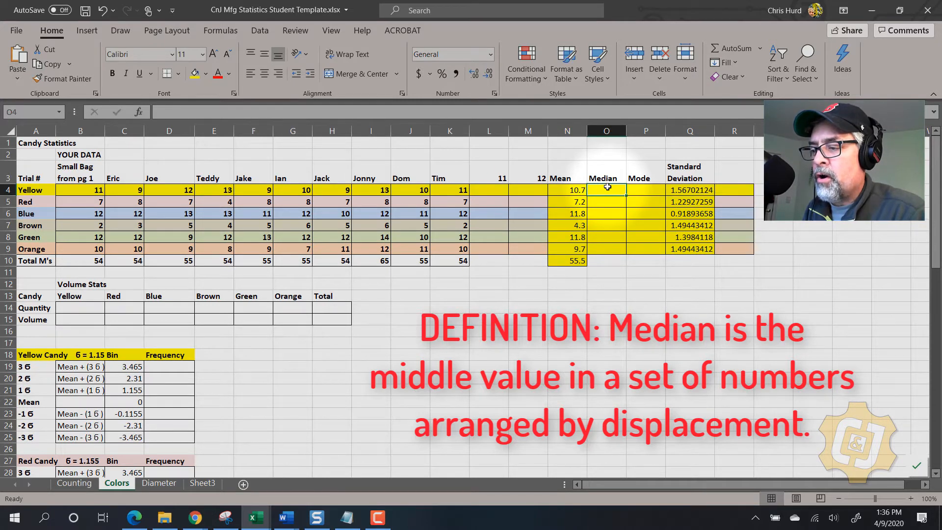
pyautogui.click(760, 49)
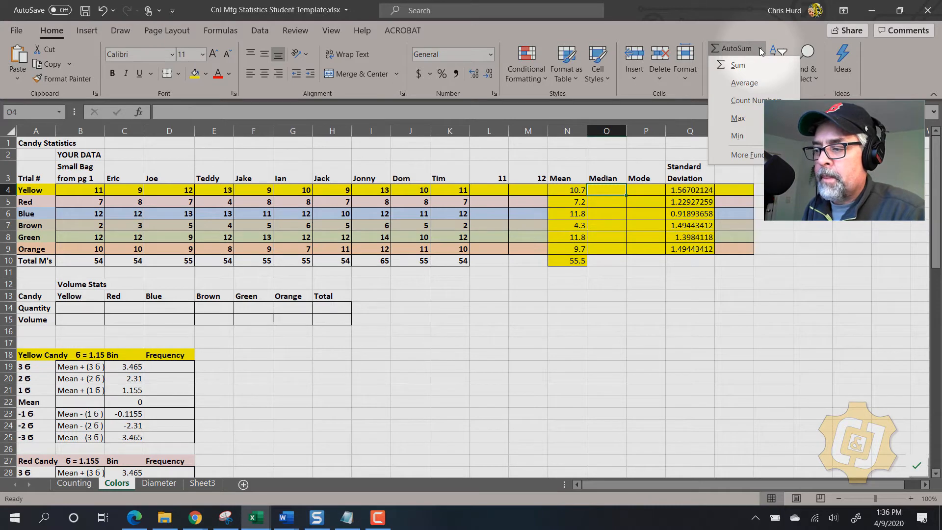
pyautogui.click(735, 155)
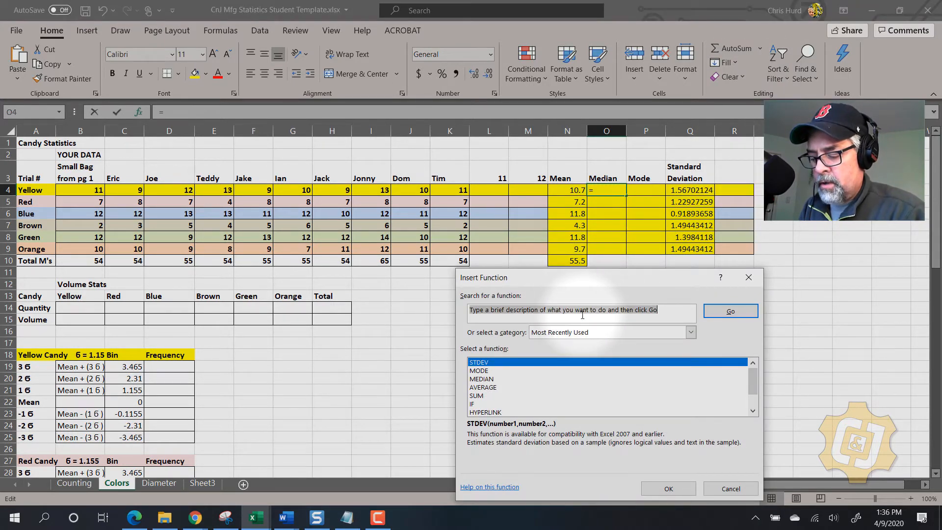
pyautogui.write('median')
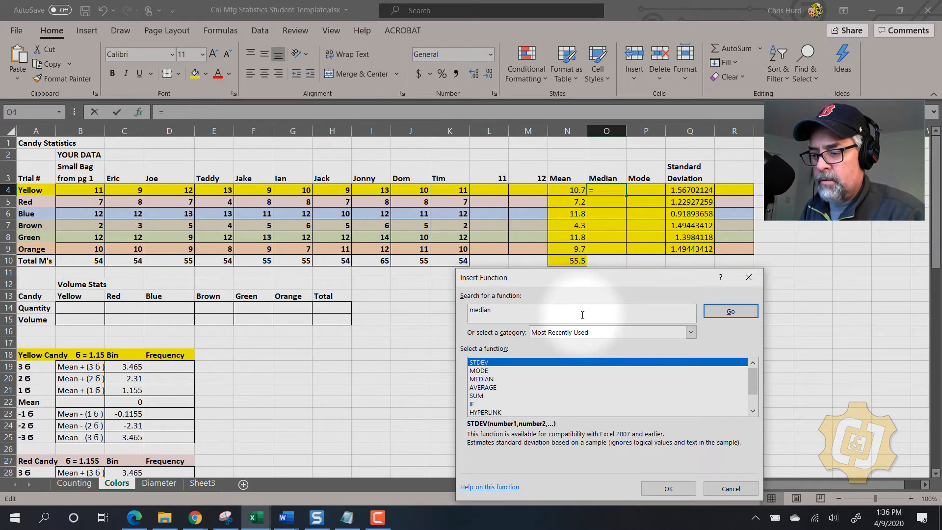
pyautogui.click(486, 379)
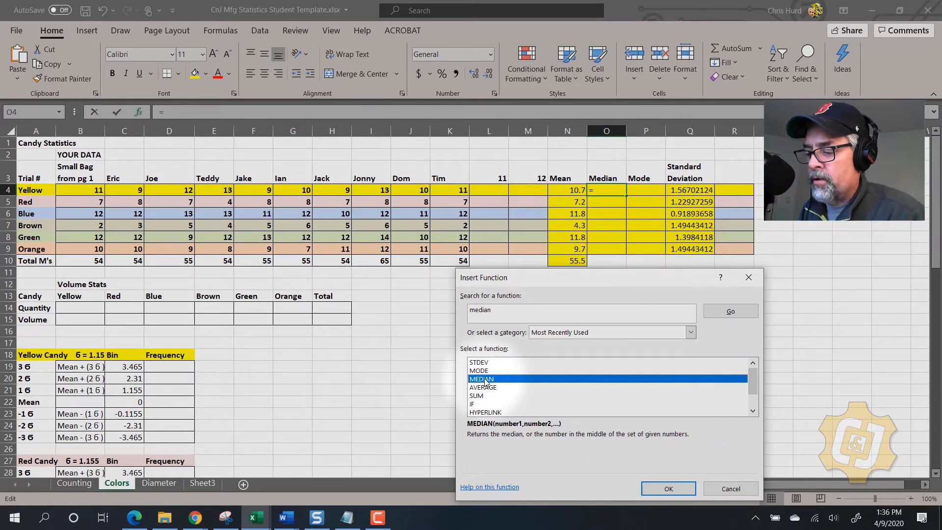
pyautogui.click(666, 490)
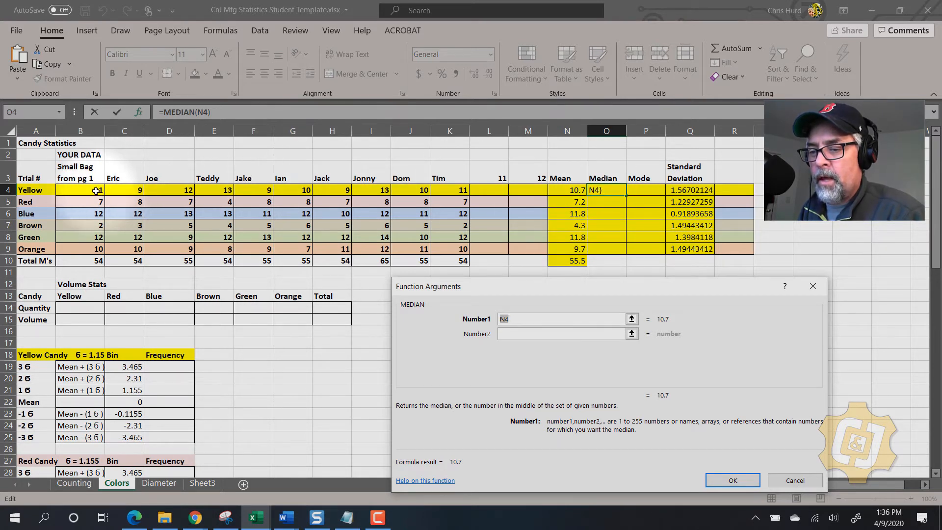
pyautogui.moveTo(97, 191); pyautogui.dragTo(453, 194)
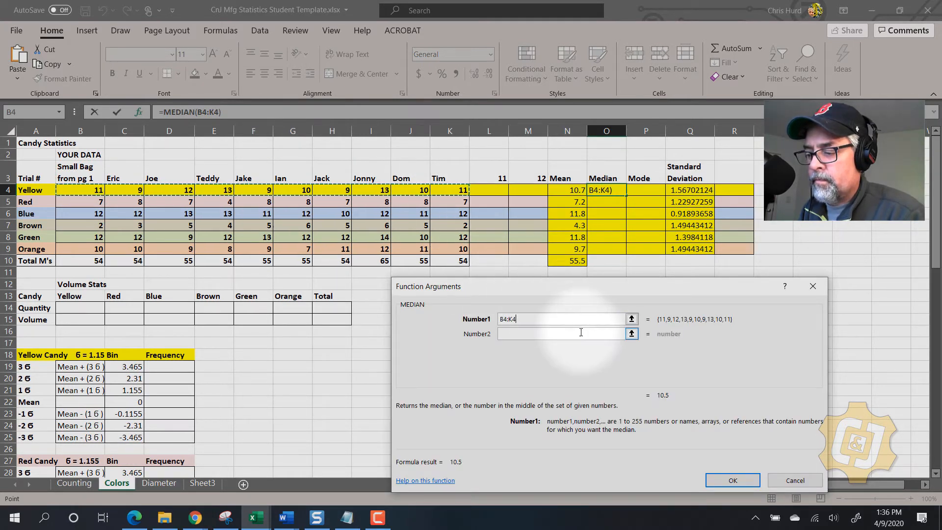
pyautogui.click(727, 482)
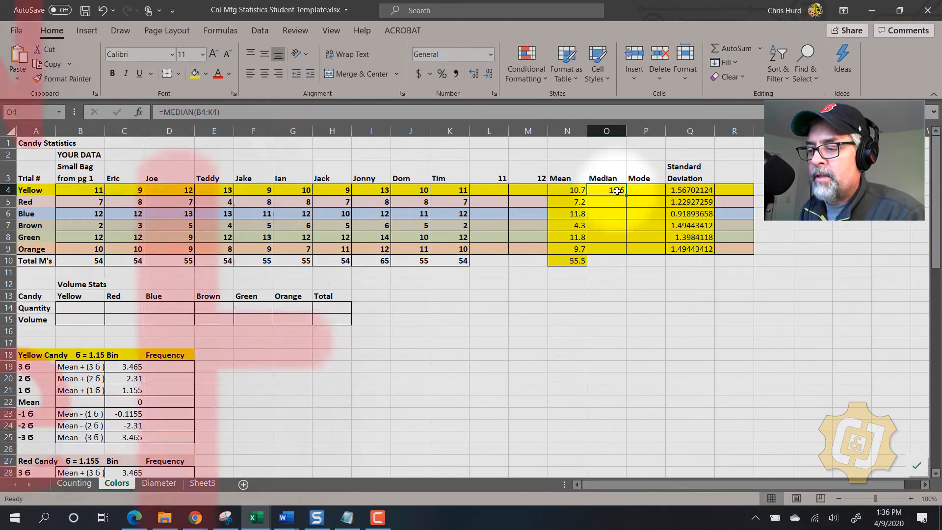
# Calculate the Yellow mode in cell P4 with the MODE function over B4:K4
pyautogui.click(641, 189)
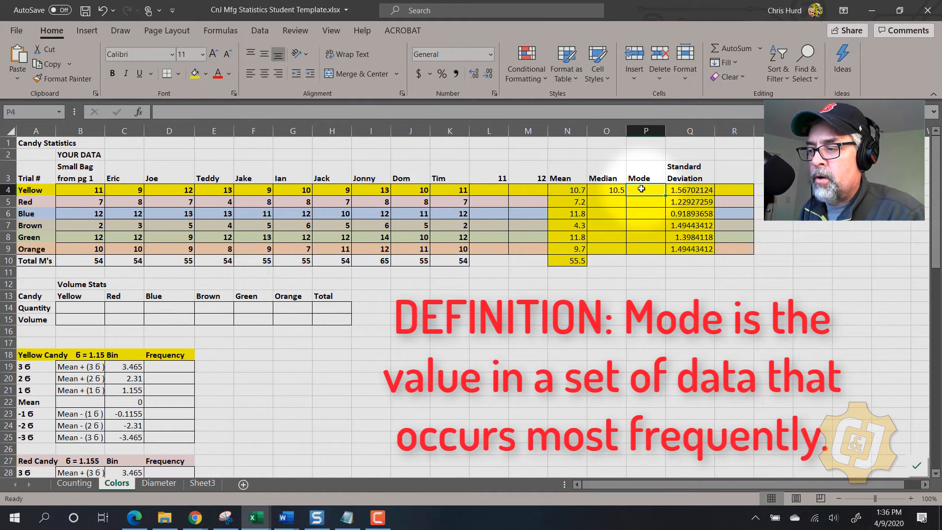
pyautogui.click(759, 49)
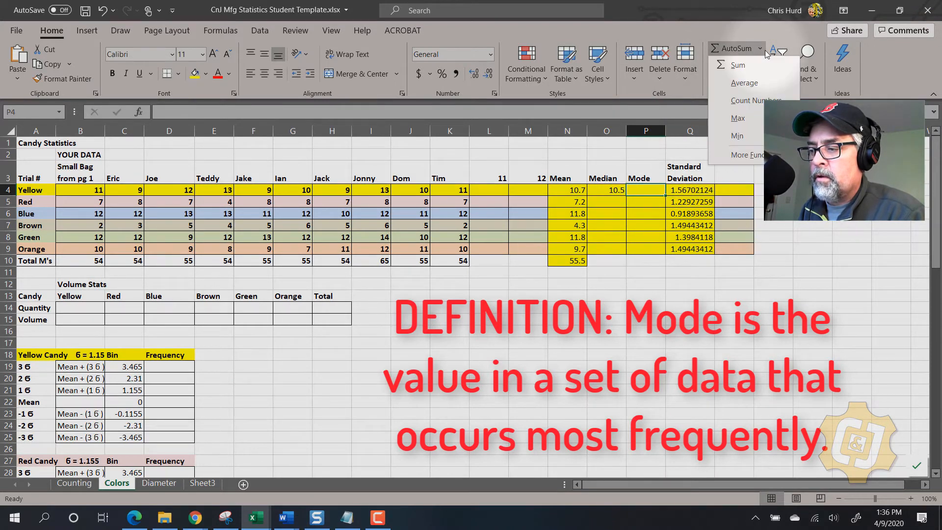
pyautogui.click(738, 156)
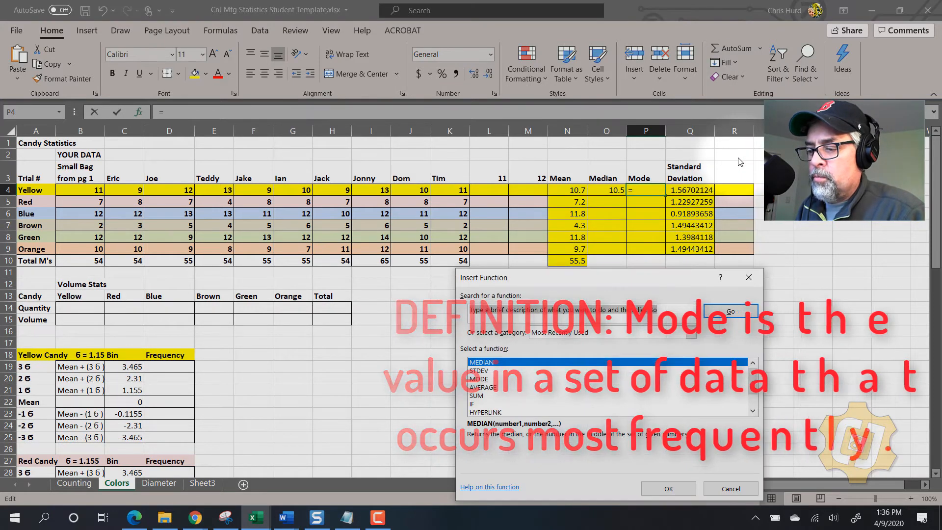
pyautogui.write('m')
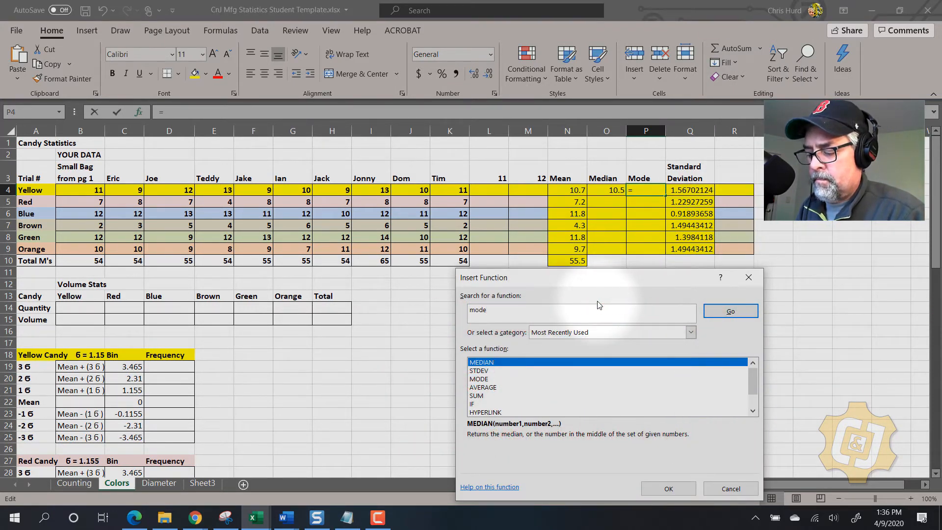
pyautogui.write('ode')
pyautogui.press('Return')
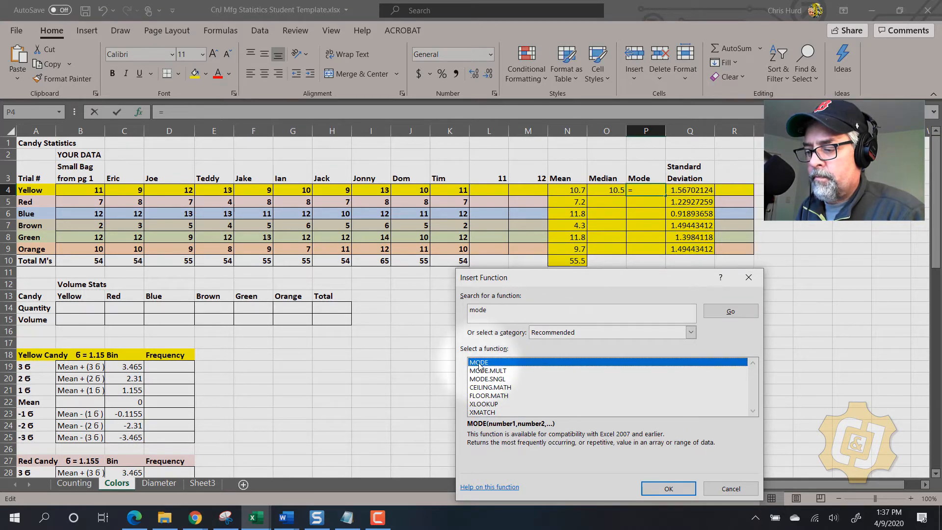
pyautogui.click(668, 489)
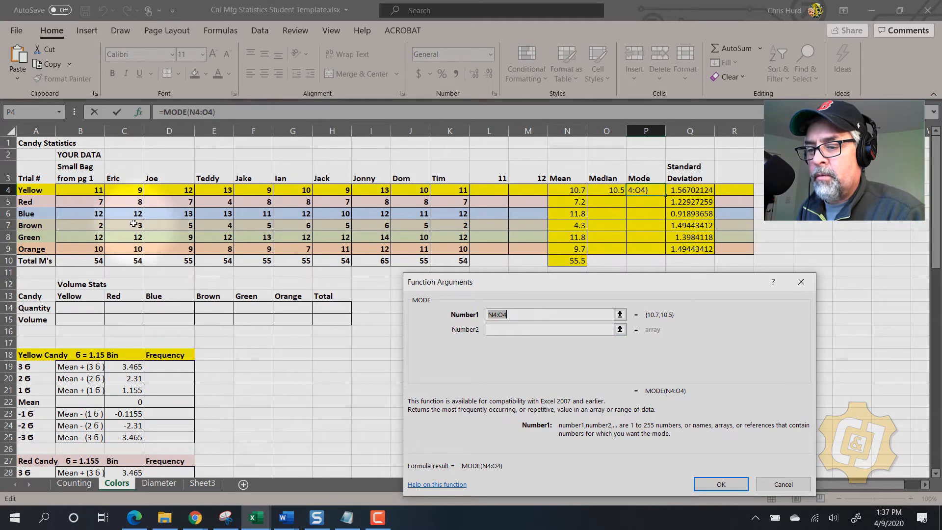
pyautogui.moveTo(78, 194); pyautogui.dragTo(452, 191)
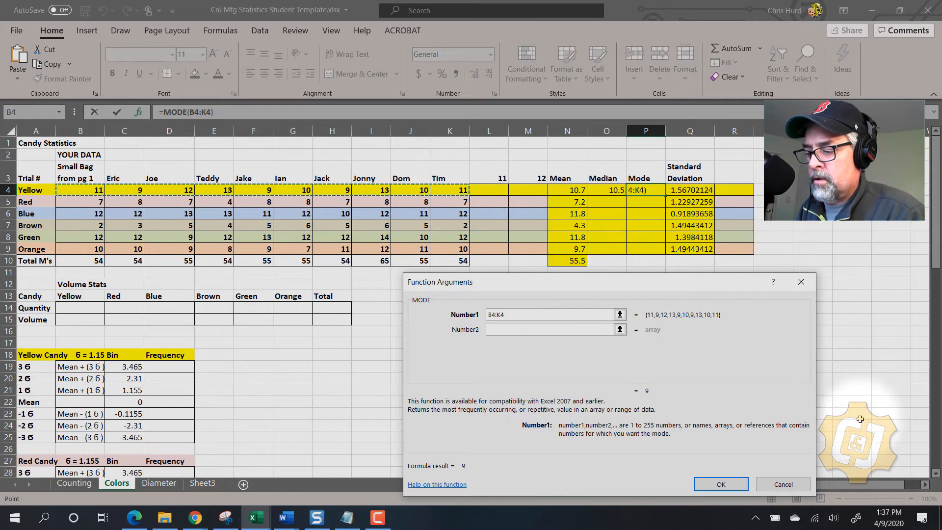
pyautogui.click(729, 485)
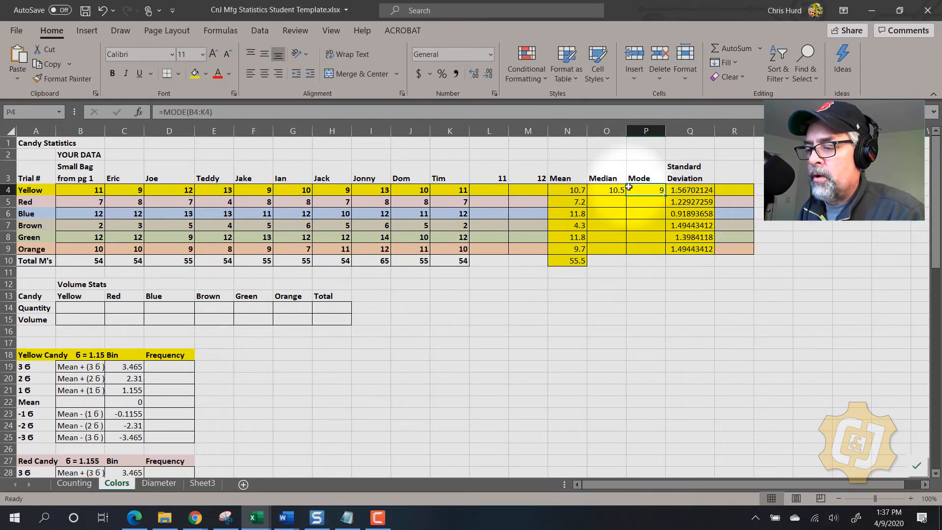
# Fill the Yellow median formula from O4 down to O9 for the remaining colors
pyautogui.moveTo(613, 190); pyautogui.dragTo(597, 263)
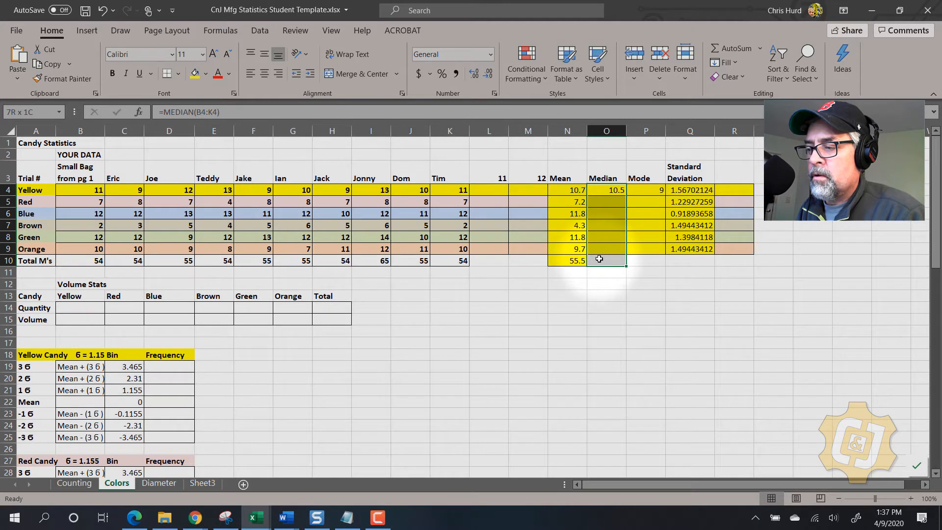
pyautogui.moveTo(599, 259); pyautogui.dragTo(601, 245)
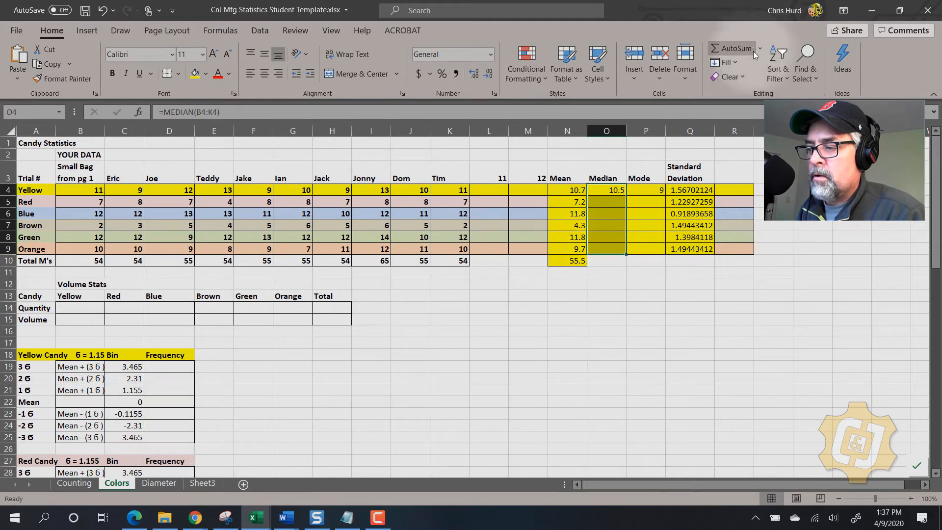
pyautogui.click(724, 63)
pyautogui.click(725, 78)
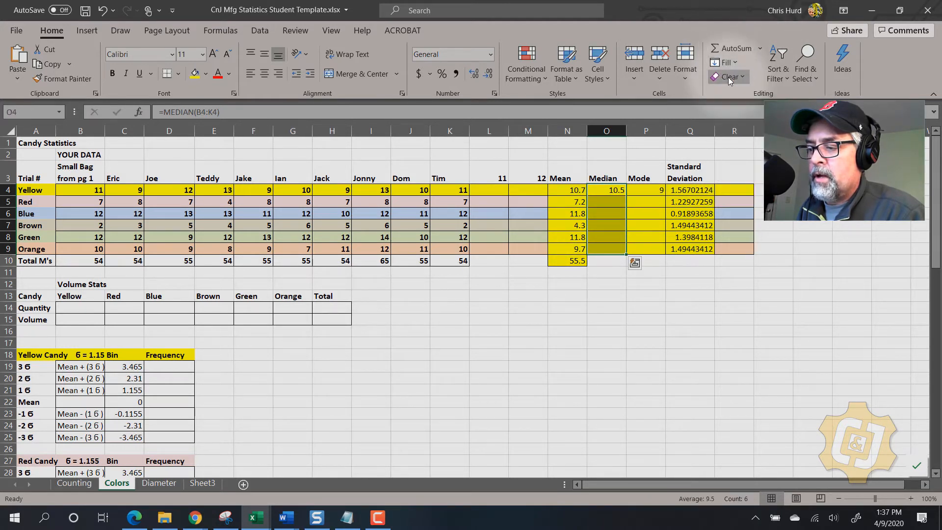
# Fill the Yellow mode formula from P4 down through the Total M's row at P10
pyautogui.rightClick(646, 192)
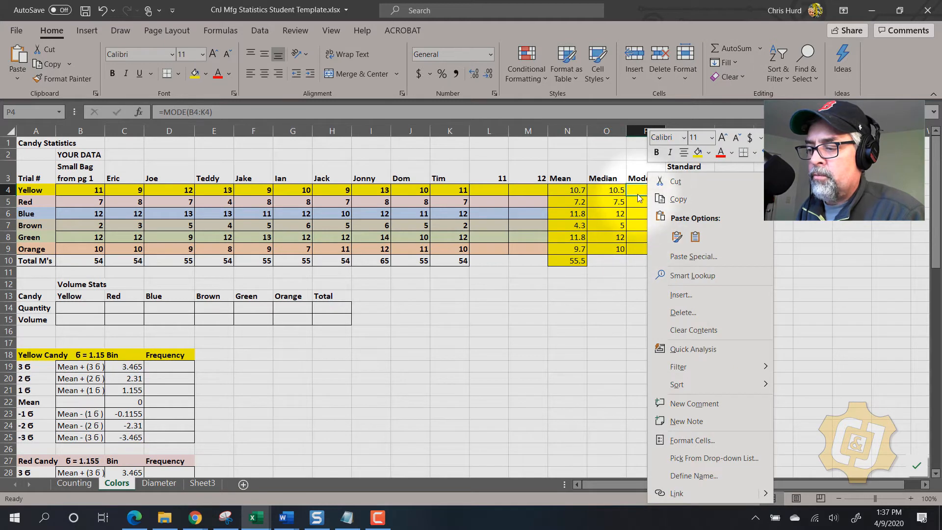
pyautogui.click(637, 195)
pyautogui.moveTo(634, 196); pyautogui.dragTo(630, 264)
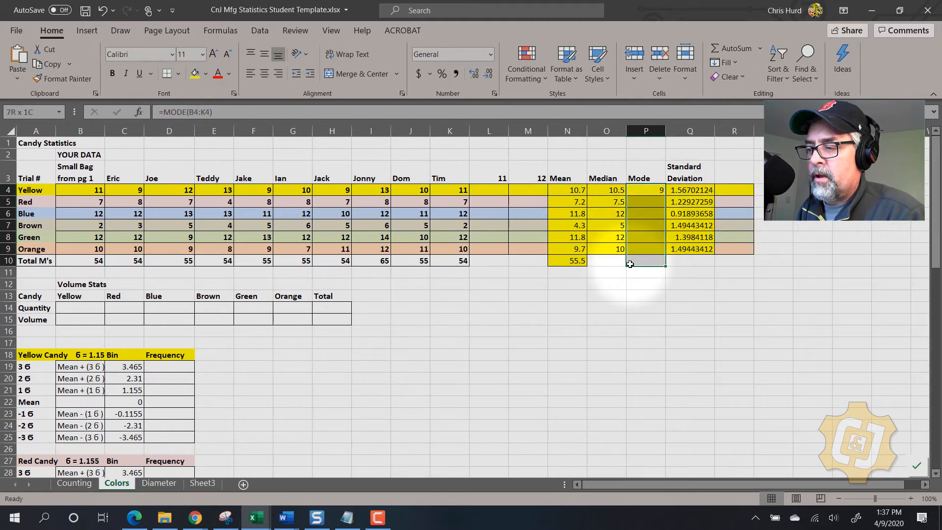
pyautogui.click(726, 63)
pyautogui.click(731, 76)
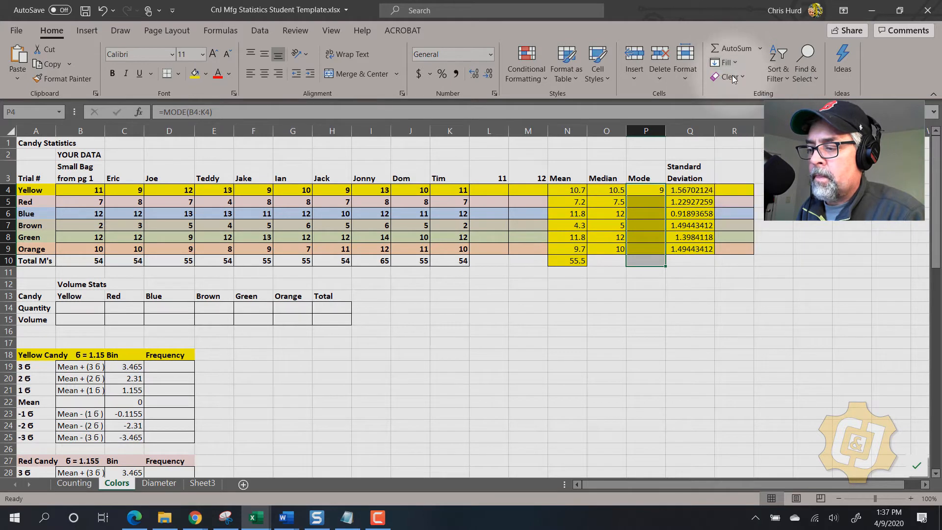
# Fill the Orange median formula from O9 down into the Total M's row at O10
pyautogui.click(612, 248)
pyautogui.rightClick(612, 250)
pyautogui.click(599, 253)
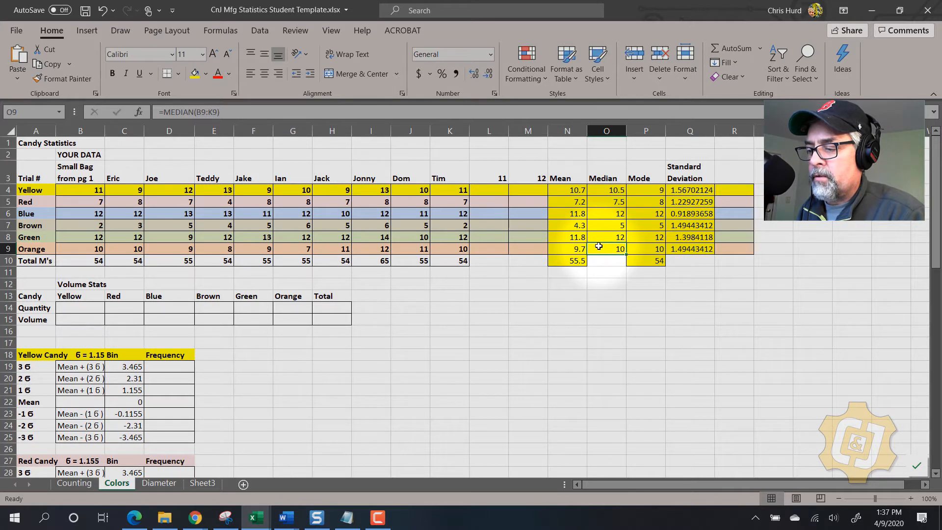
pyautogui.moveTo(599, 246); pyautogui.dragTo(599, 261)
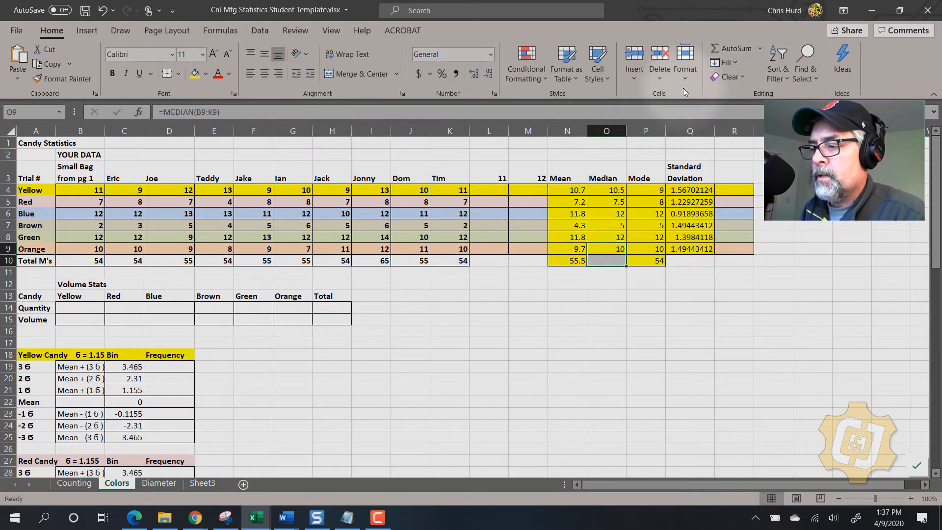
pyautogui.click(726, 63)
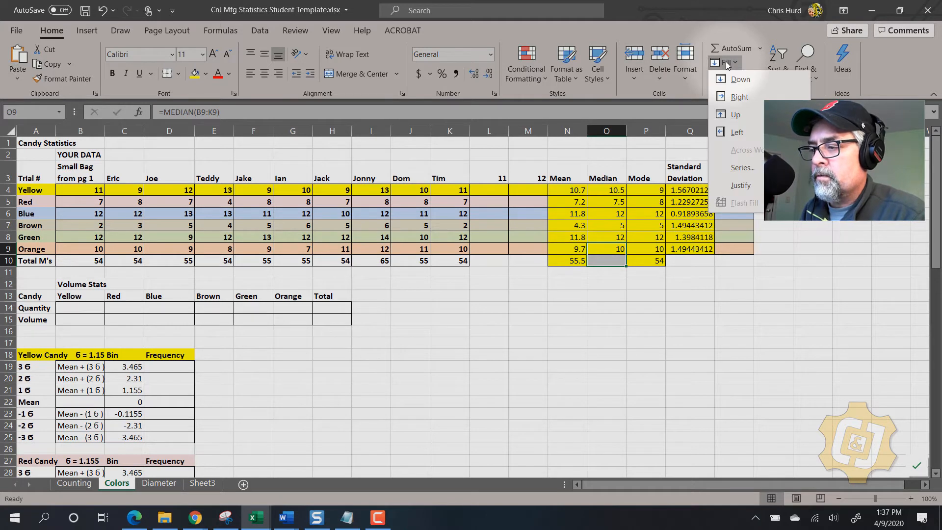
pyautogui.click(725, 61)
pyautogui.click(725, 61)
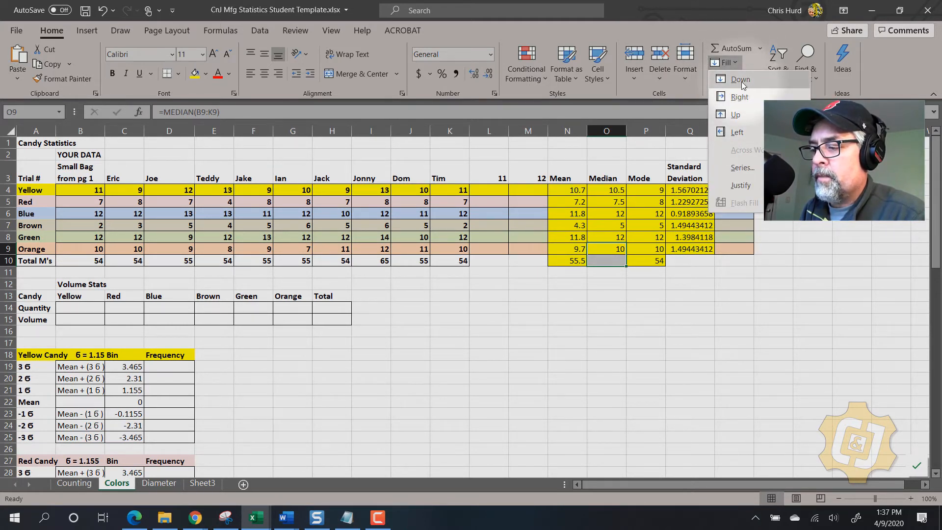
pyautogui.click(740, 81)
pyautogui.click(583, 293)
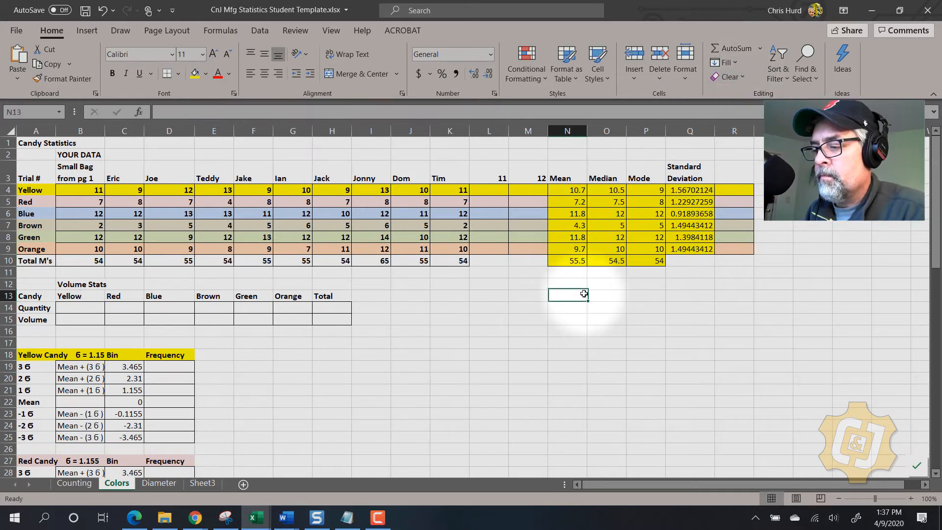
# Fill the Orange standard deviation formula from Q9 down into the Total M's row at Q10
pyautogui.click(690, 190)
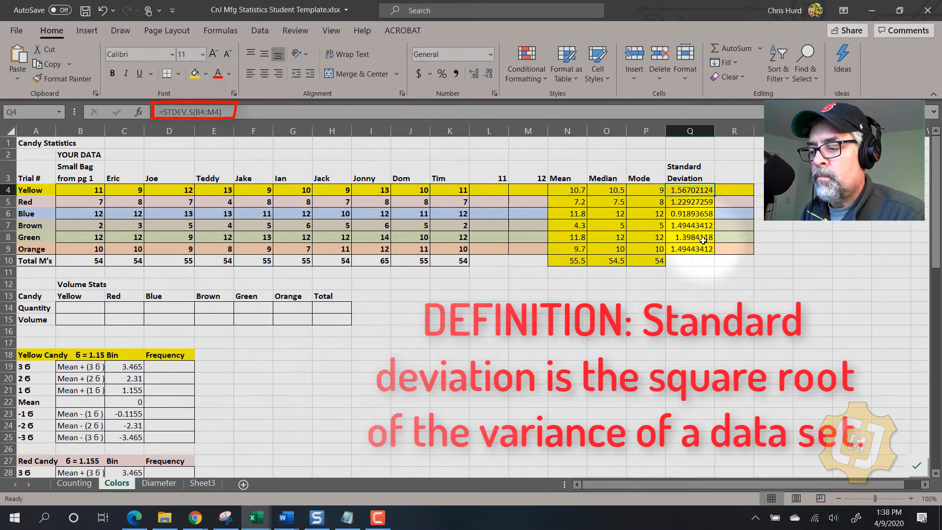
pyautogui.moveTo(690, 249); pyautogui.dragTo(686, 261)
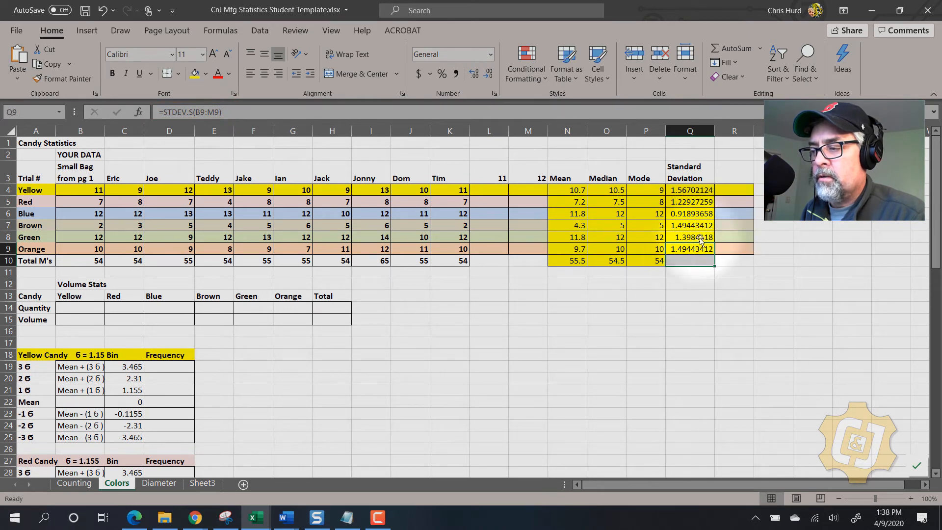
pyautogui.click(736, 63)
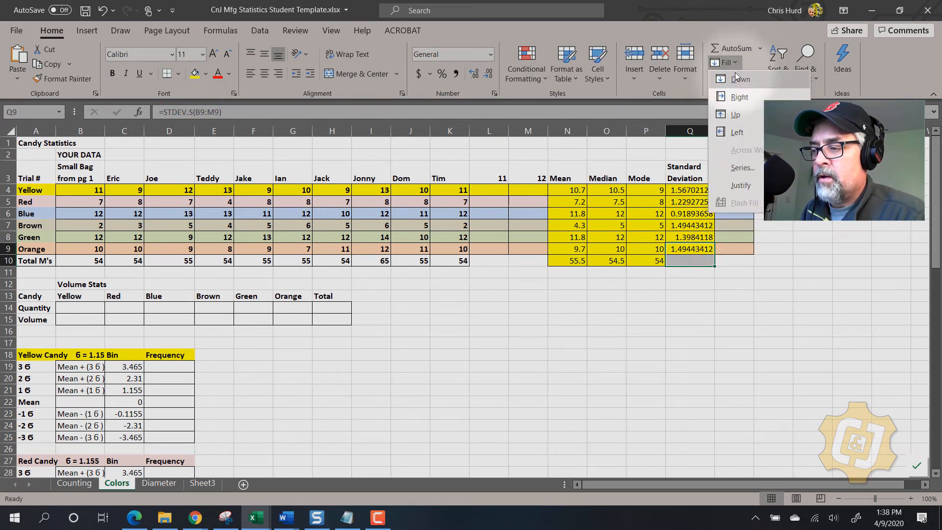
pyautogui.click(739, 79)
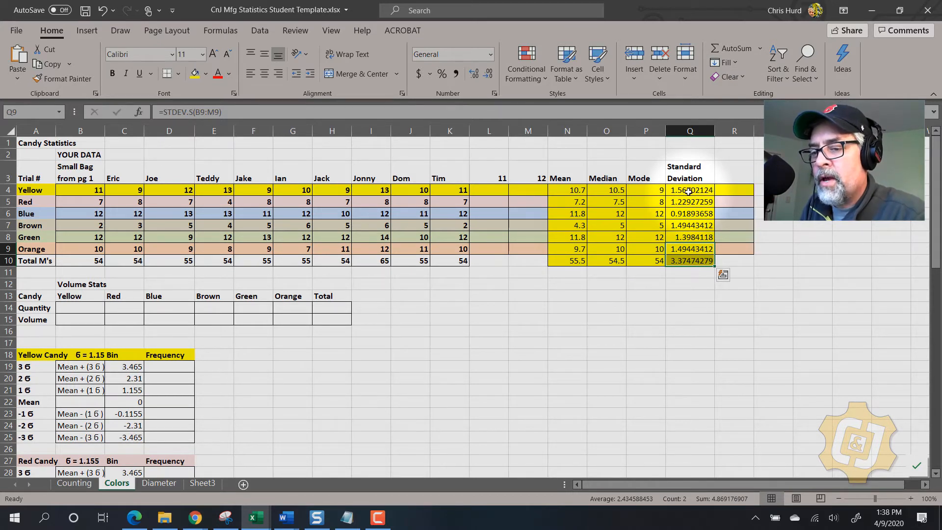
# Inspect the formulas behind the Yellow median, mean and mode in row 4
pyautogui.click(606, 190)
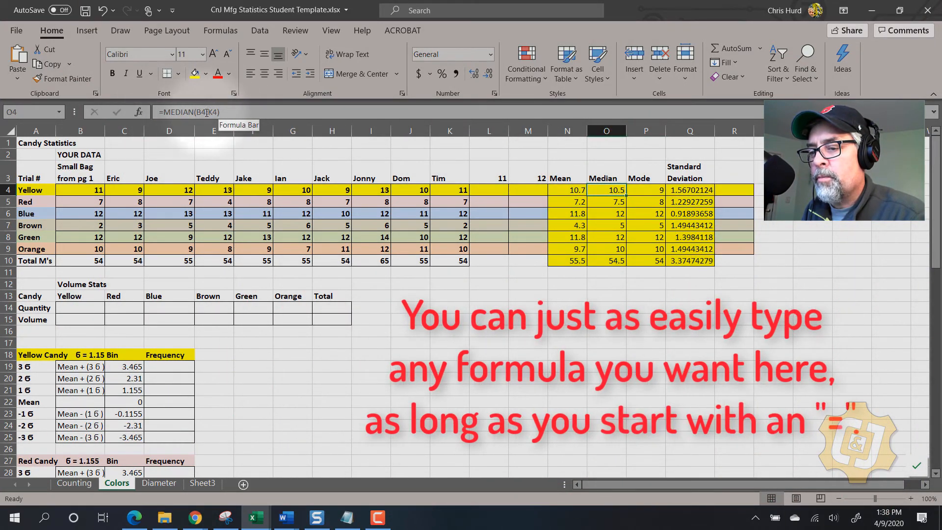
pyautogui.click(564, 189)
pyautogui.click(637, 190)
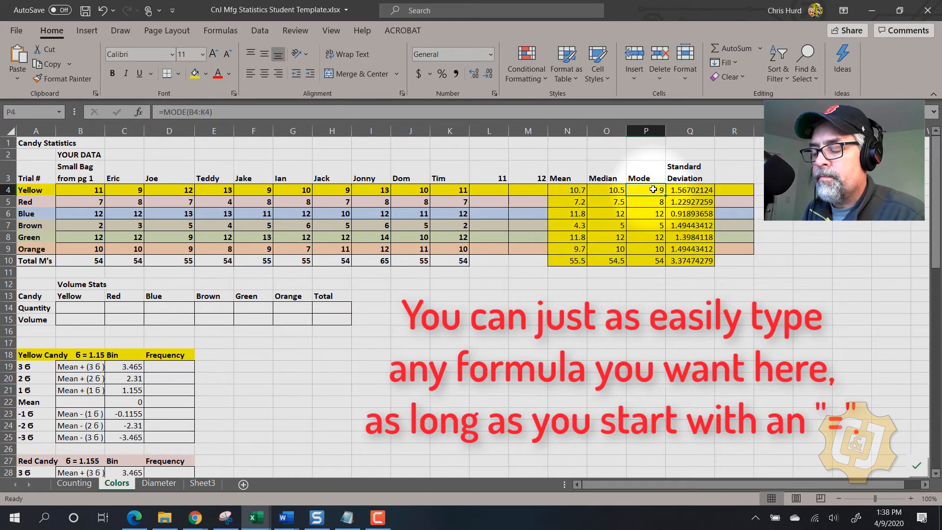
pyautogui.click(519, 297)
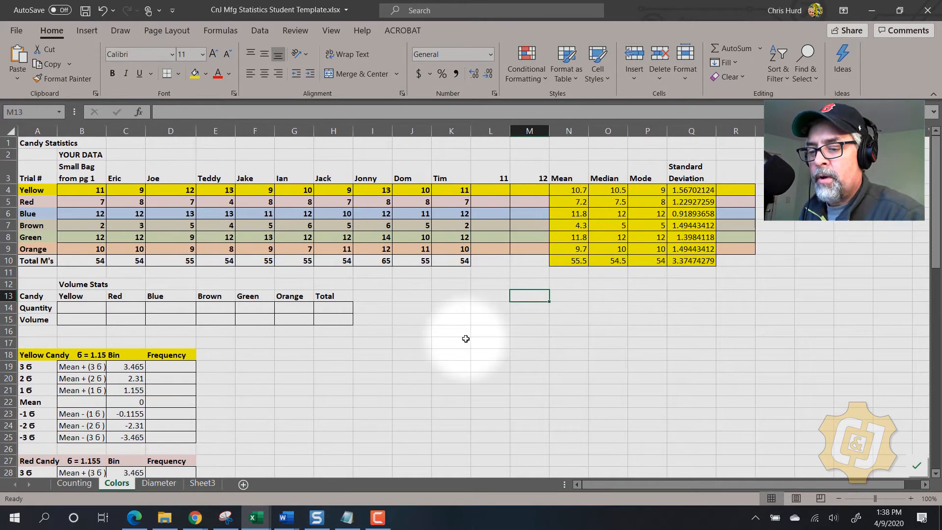
# Link the Mean bin cell C22 of the Yellow Candy table to the Yellow mean with =N4
pyautogui.rightClick(935, 247)
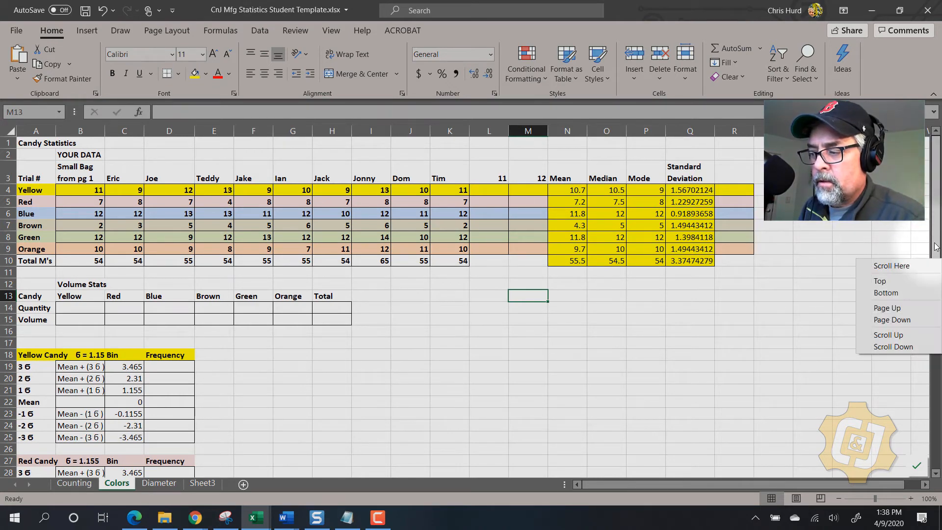
pyautogui.moveTo(936, 248)
pyautogui.mouseDown()
pyautogui.moveTo(928, 286)
pyautogui.moveTo(937, 252)
pyautogui.mouseUp()
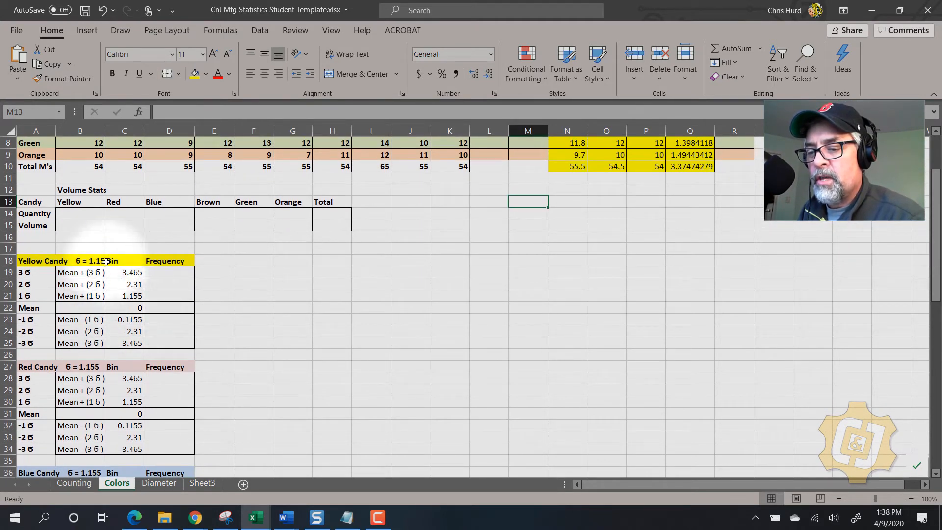
pyautogui.click(128, 309)
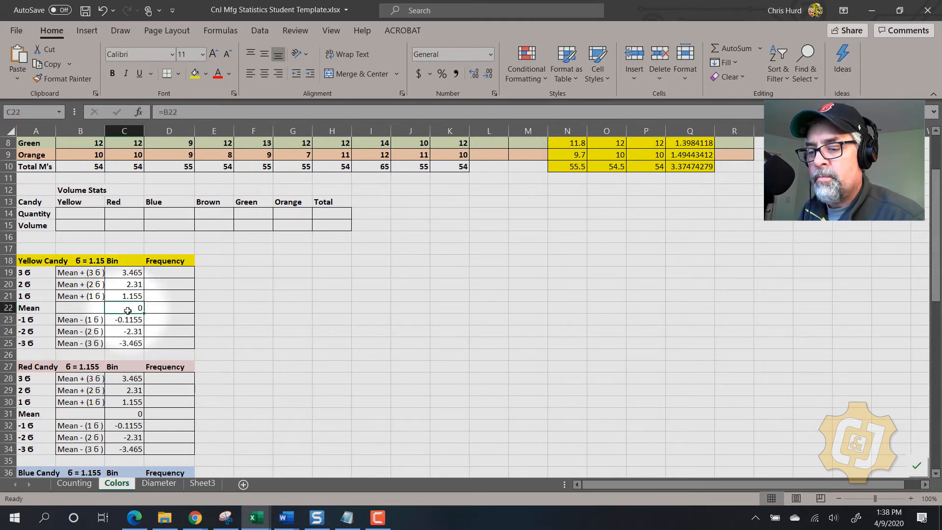
pyautogui.moveTo(939, 237); pyautogui.dragTo(939, 205)
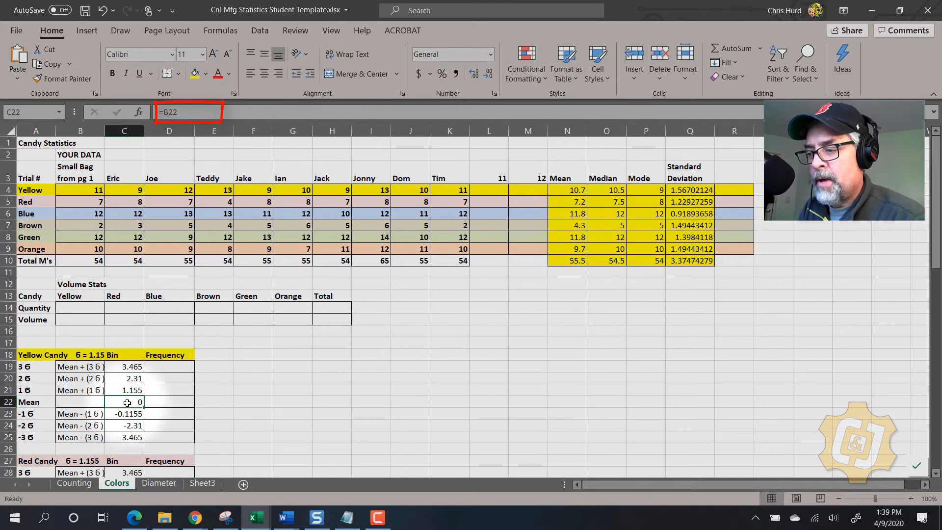
pyautogui.write('=')
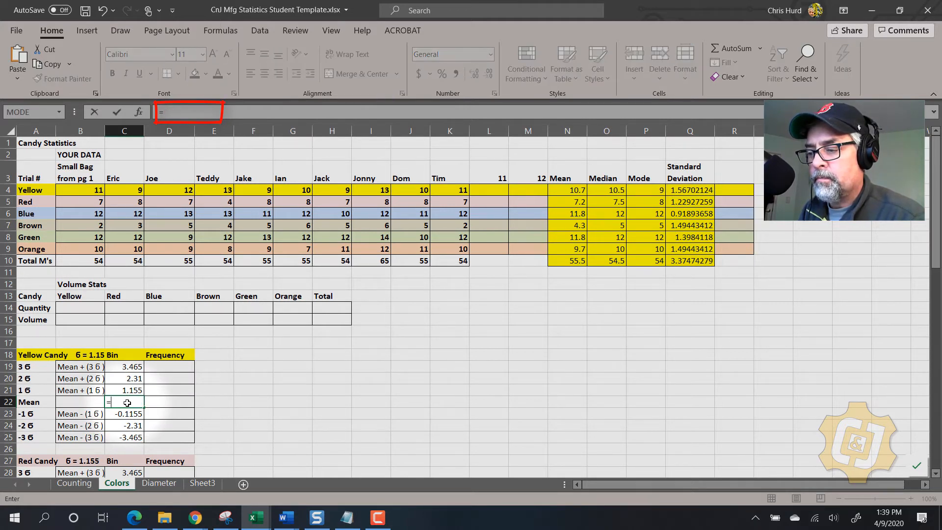
pyautogui.click(569, 190)
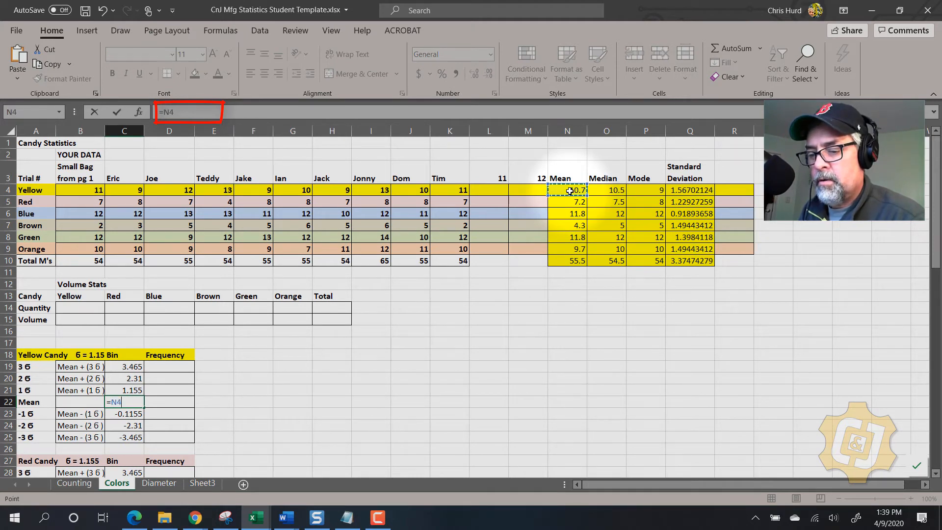
pyautogui.press('Return')
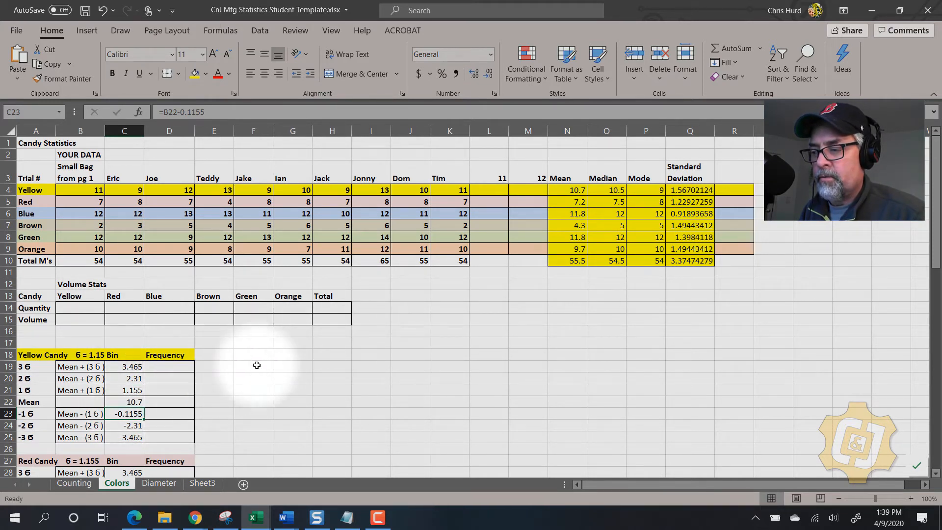
# Enter the Yellow mean 10.7 in B22 of the Yellow Candy table and clear the formula from C22
pyautogui.click(127, 391)
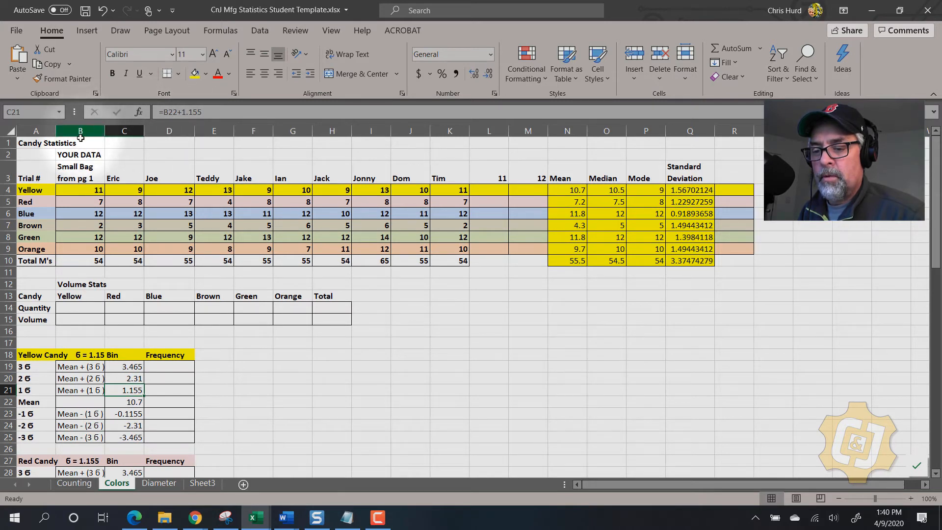
pyautogui.click(79, 402)
pyautogui.write('1')
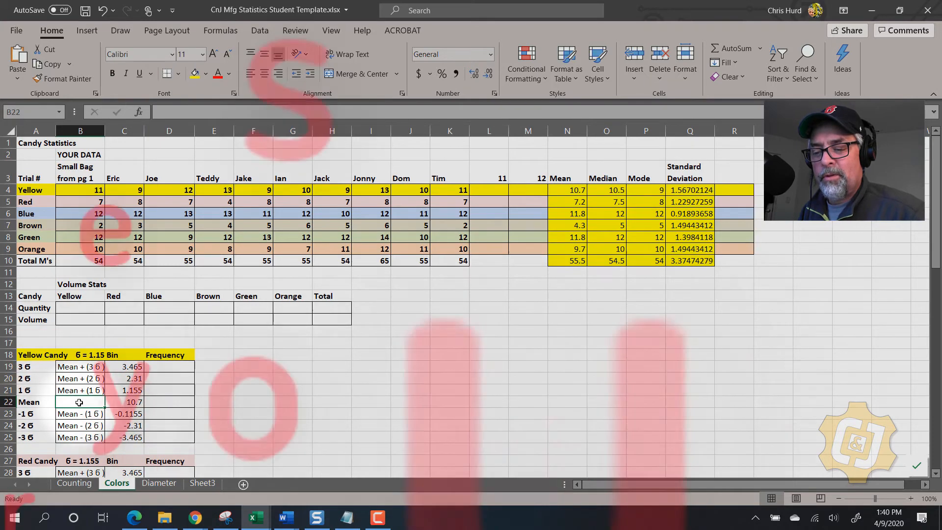
pyautogui.write('0.')
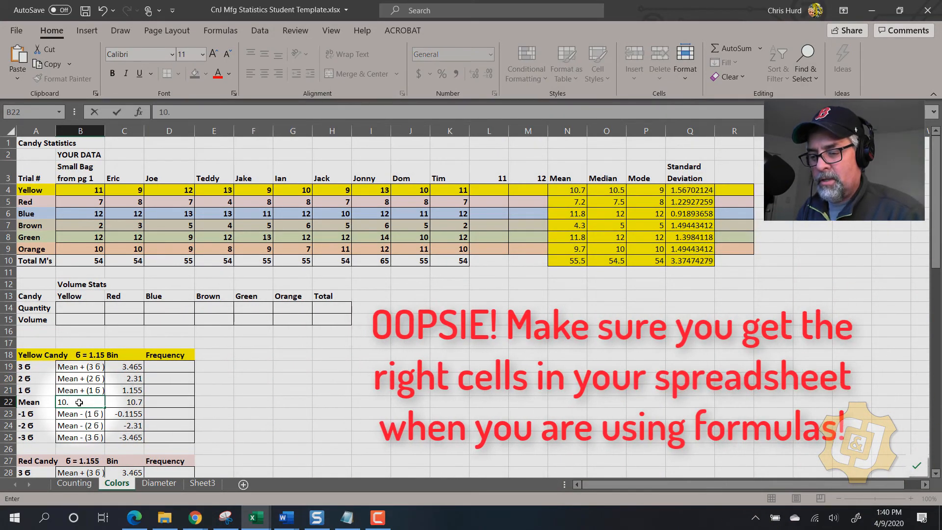
pyautogui.write('7')
pyautogui.press('Return')
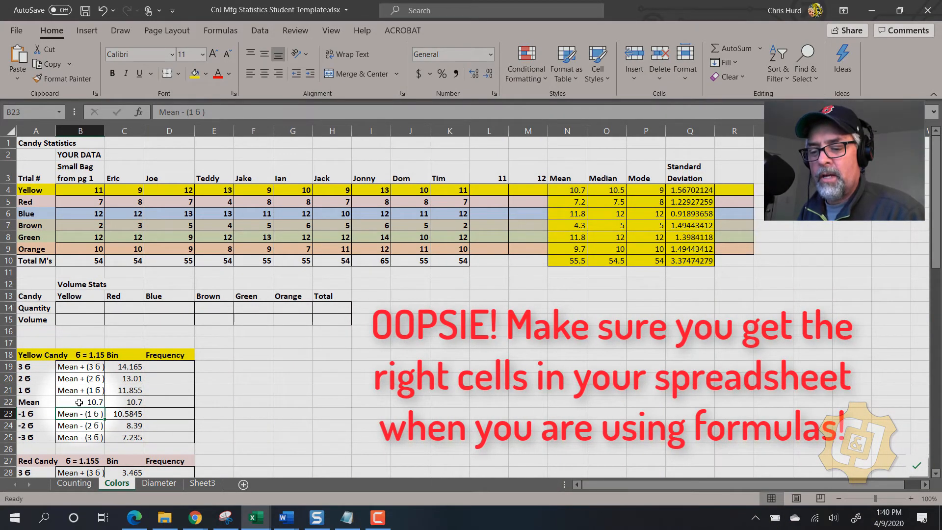
pyautogui.click(128, 402)
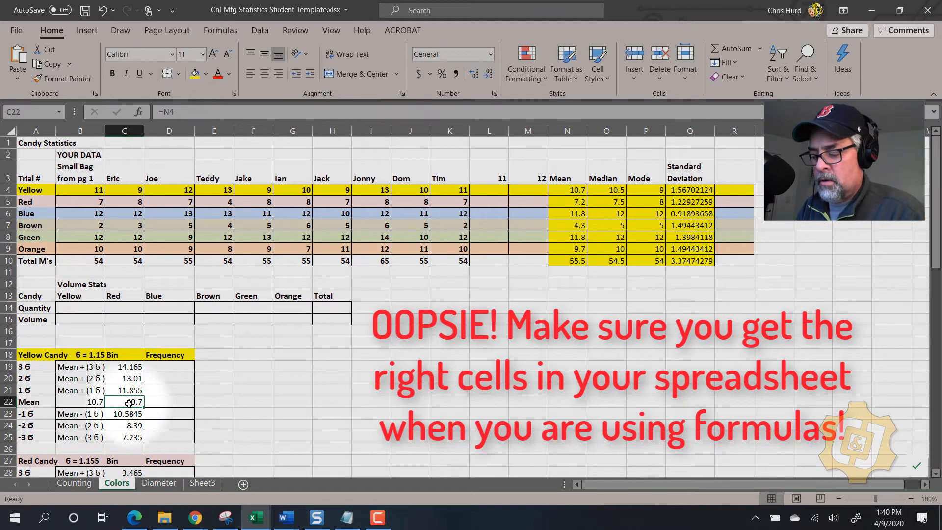
pyautogui.click(84, 403)
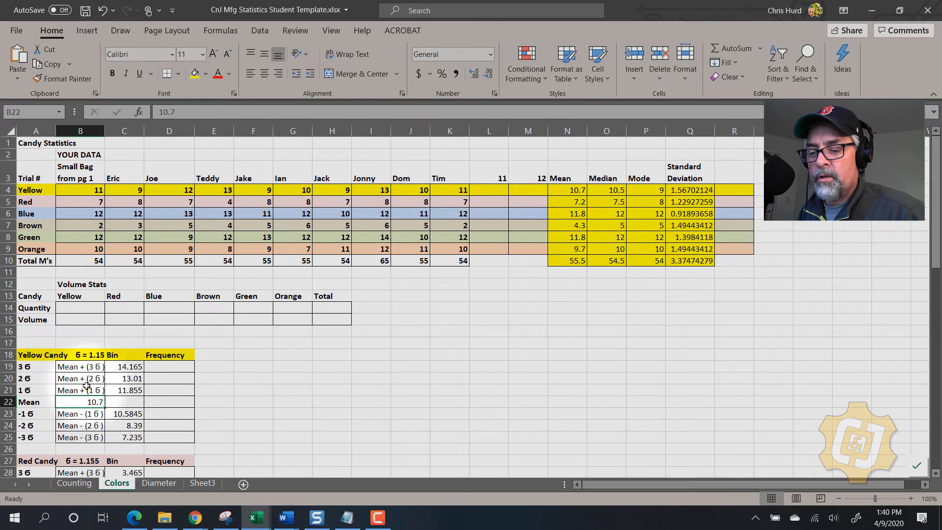
# Examine the Yellow Candy bin formulas in column C for the rows above and below the mean
pyautogui.click(133, 376)
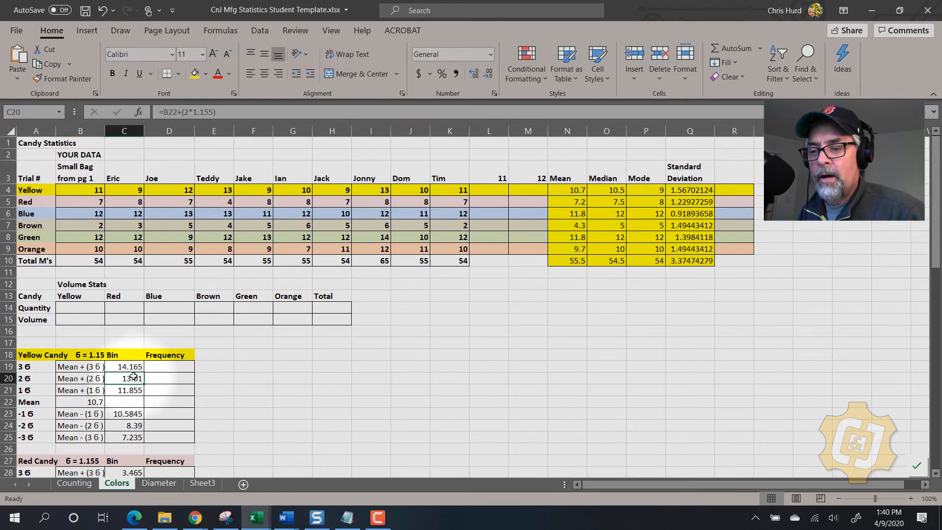
pyautogui.moveTo(133, 376); pyautogui.dragTo(130, 389)
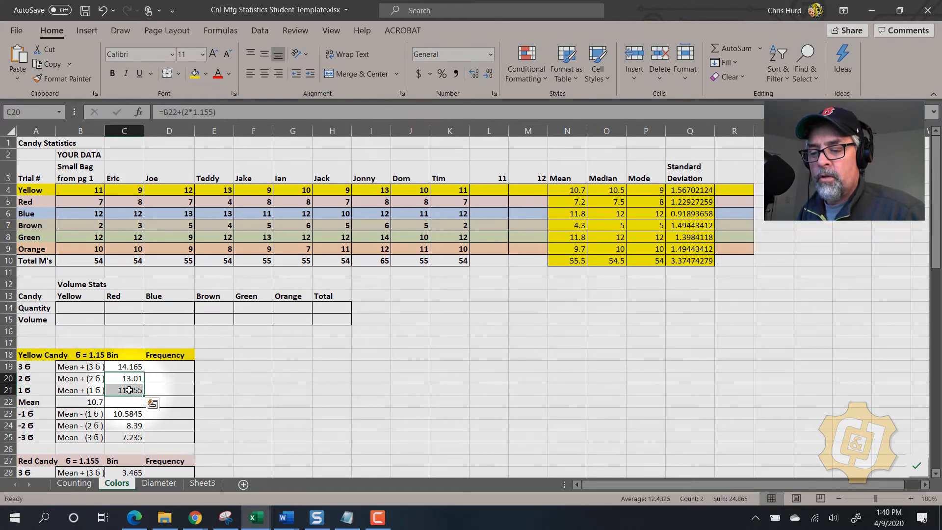
pyautogui.click(129, 390)
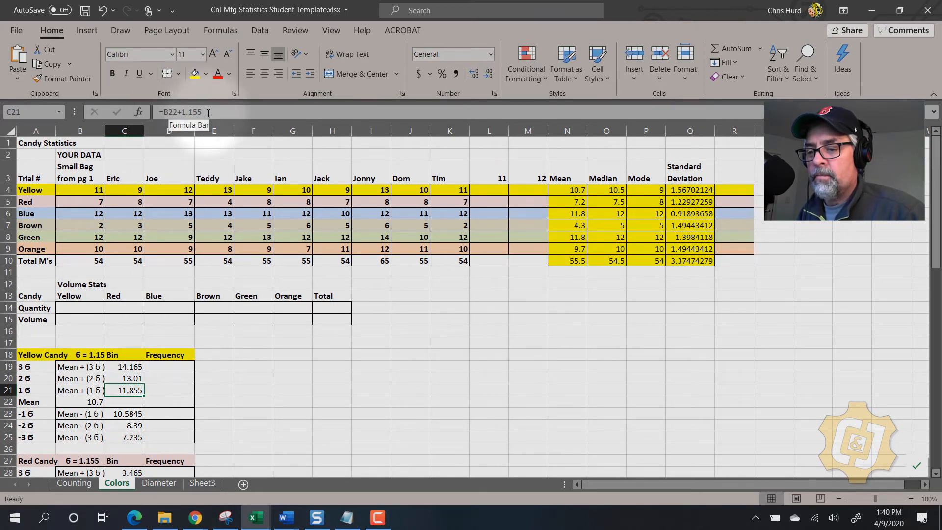
pyautogui.click(125, 378)
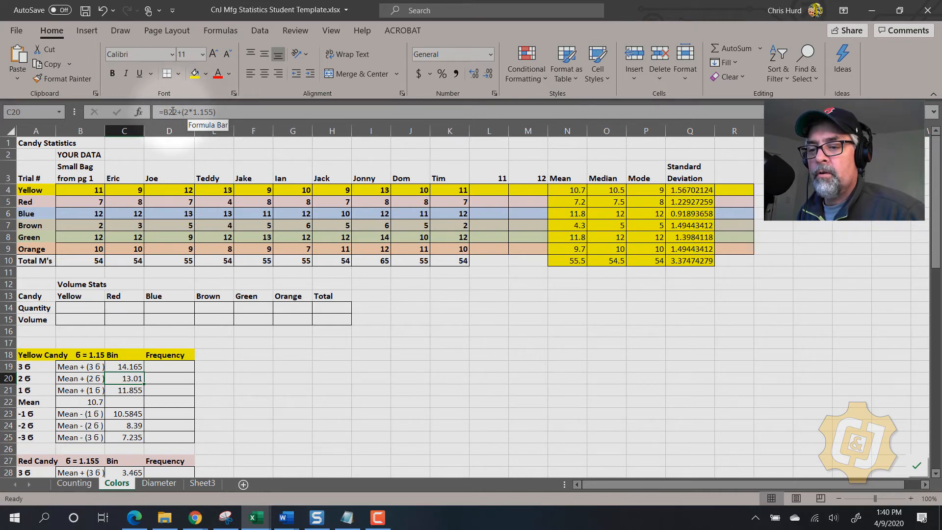
pyautogui.click(122, 414)
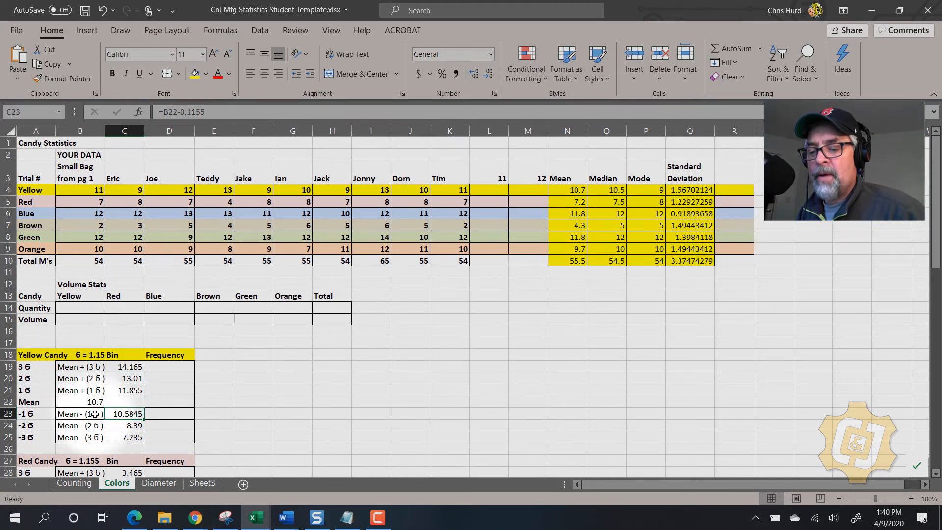
pyautogui.click(119, 430)
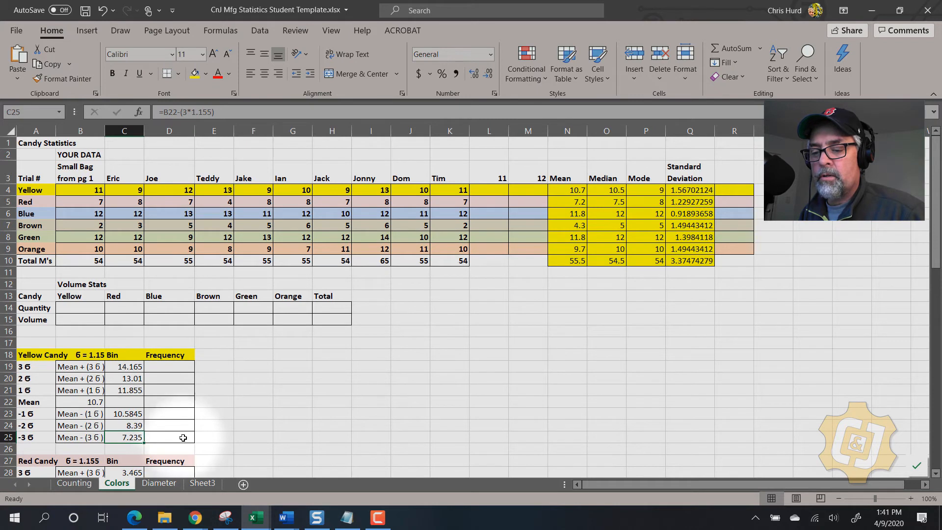
pyautogui.click(134, 401)
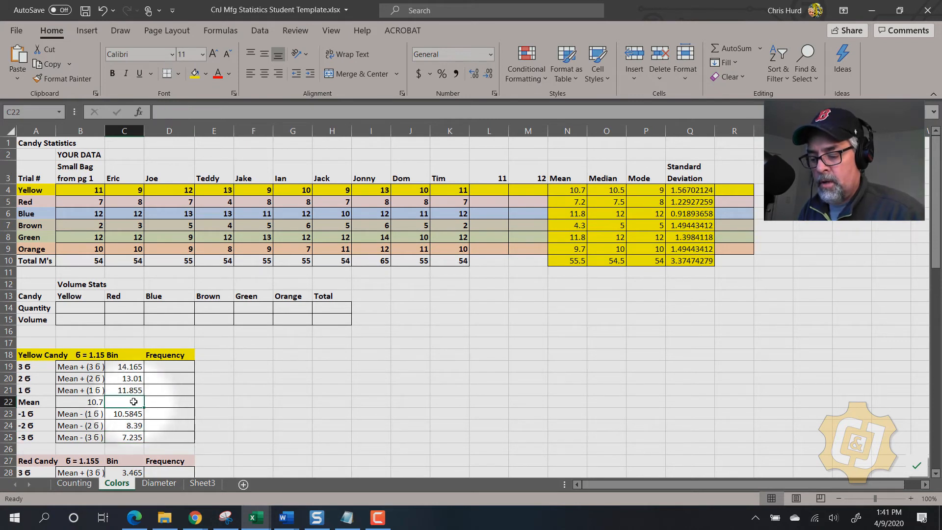
# Enter 10.7 in the Mean bin C22 and tally yellow counts 9 to 13 with frequencies 3, 2, 2, 1, 2 in F19:G23
pyautogui.write('10.7')
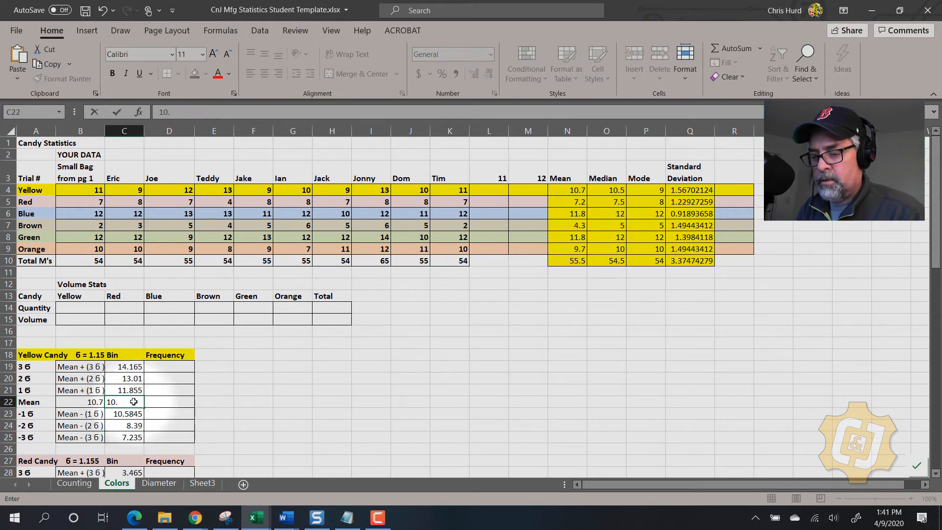
pyautogui.click(247, 367)
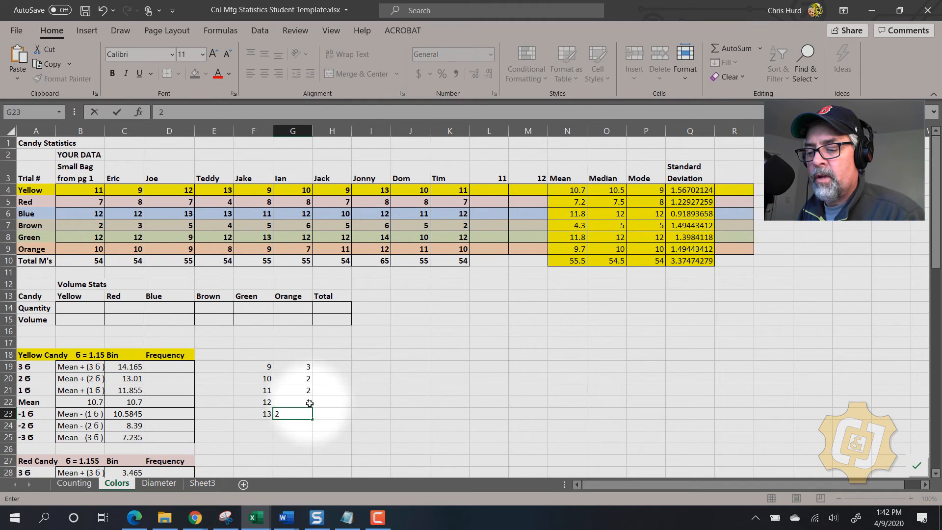
pyautogui.click(292, 436)
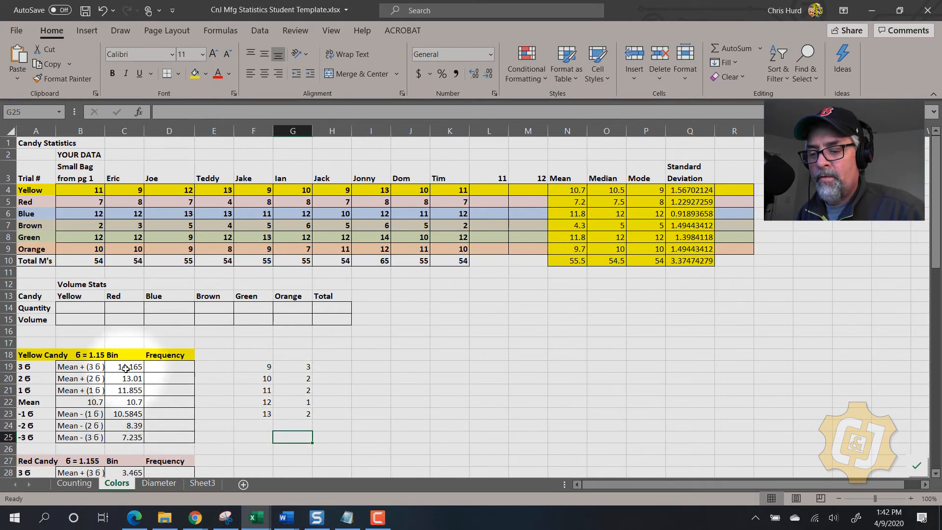
# Fill the Yellow Candy Frequency cells D19:D25, from 3 σ down to -3 σ, with 0, 2, 2, 2, 2, 3 and 0
pyautogui.click(173, 367)
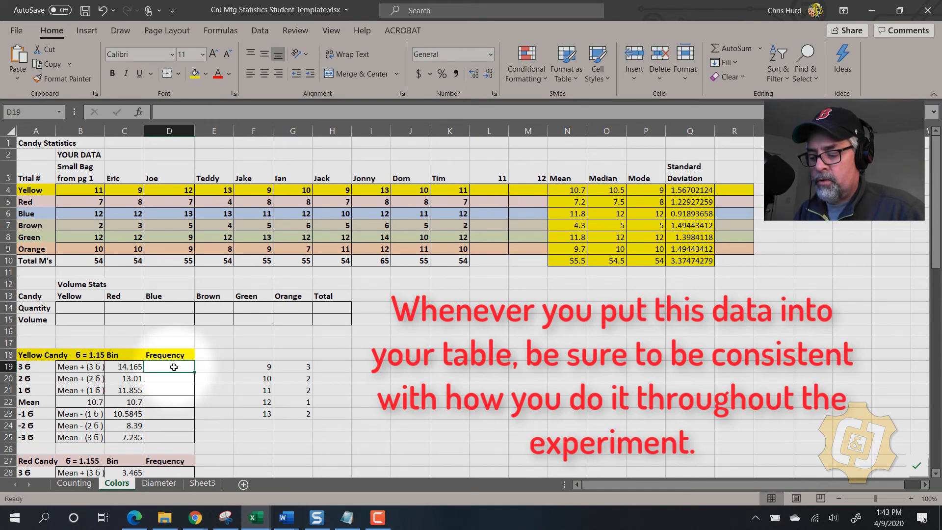
pyautogui.write('0')
pyautogui.click(169, 380)
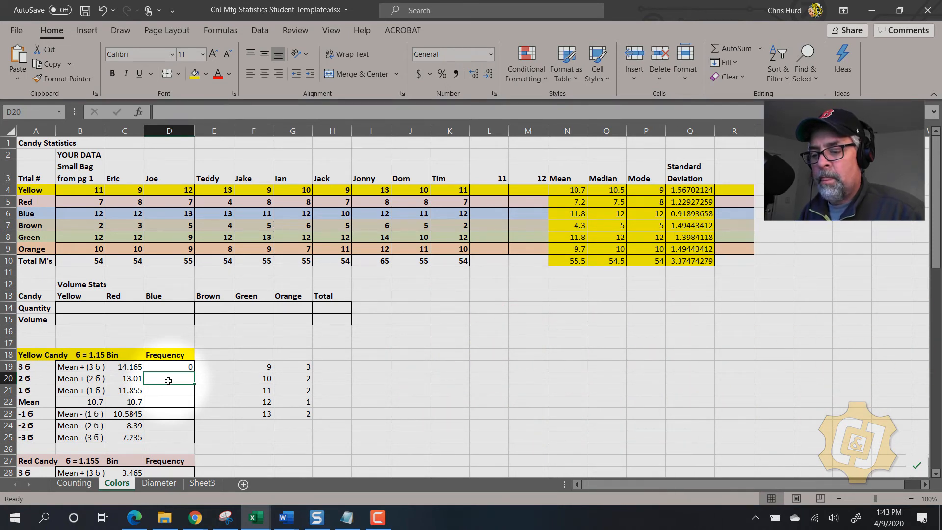
pyautogui.write('2')
pyautogui.click(167, 390)
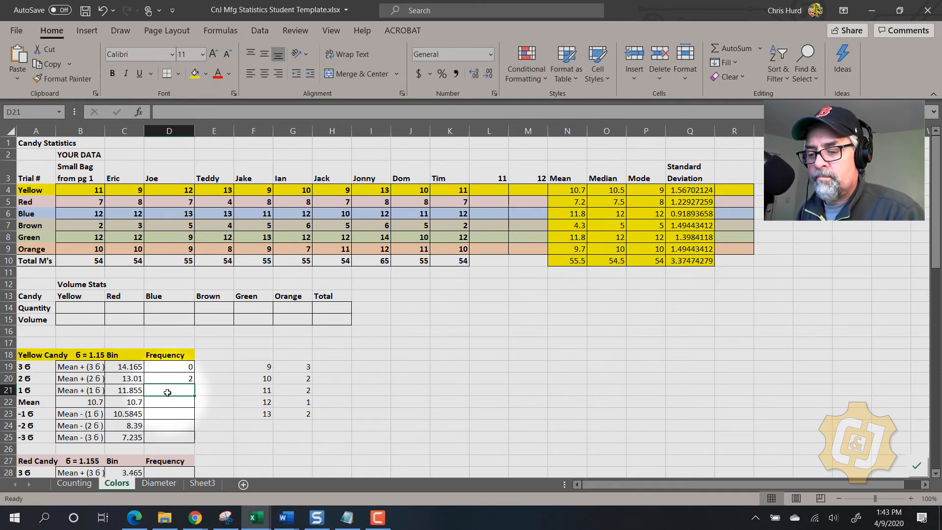
pyautogui.write('2')
pyautogui.click(165, 403)
pyautogui.write('2')
pyautogui.click(163, 417)
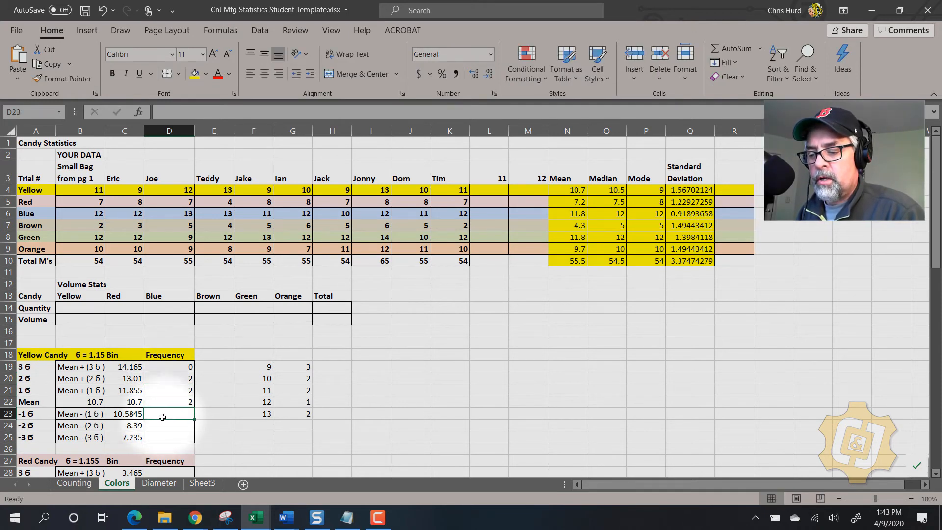
pyautogui.write('2')
pyautogui.click(164, 425)
pyautogui.write('3')
pyautogui.click(167, 437)
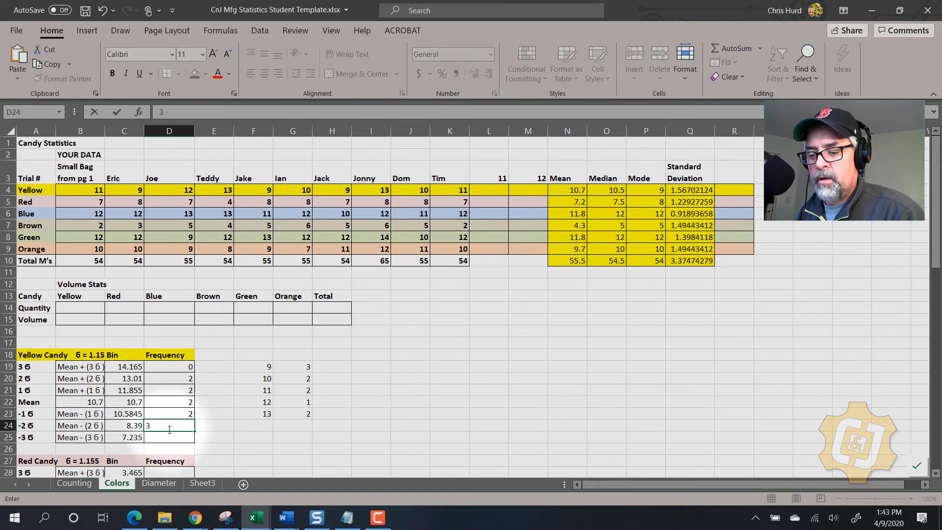
pyautogui.write('0')
pyautogui.click(245, 425)
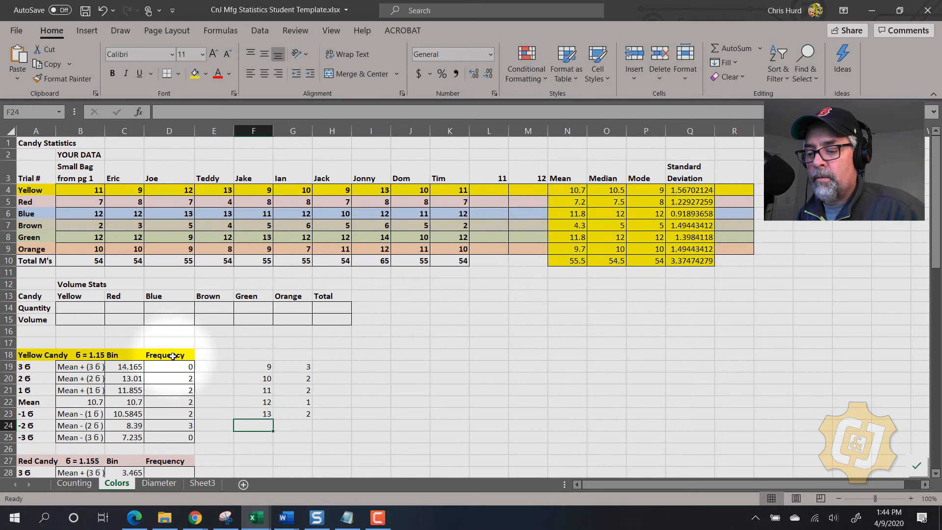
# Clear the helper tally of yellow counts and their frequencies from F19:G23
pyautogui.rightClick(263, 366)
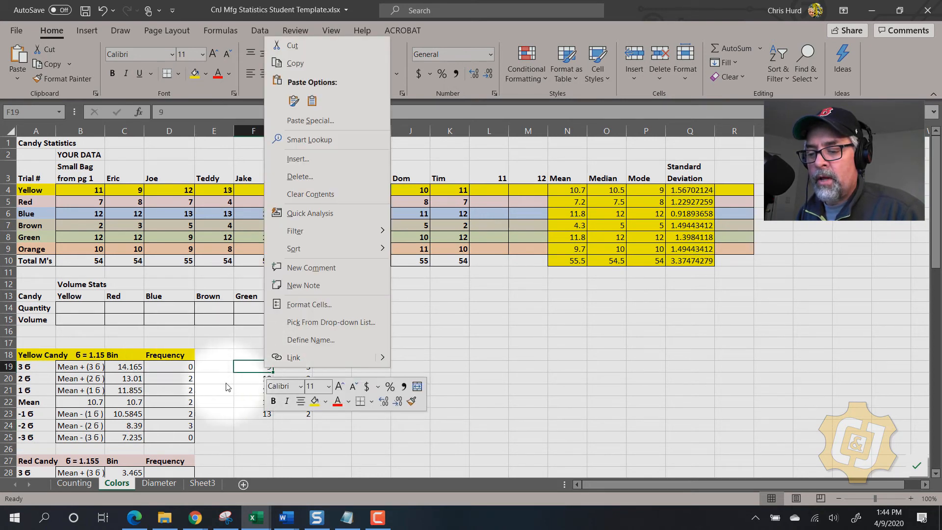
pyautogui.press('Escape')
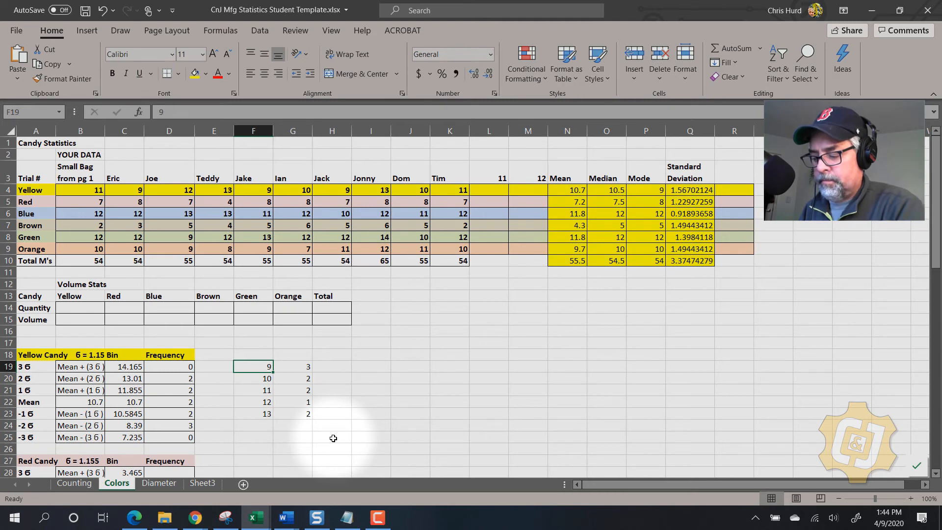
pyautogui.press('BackSpace')
pyautogui.click(267, 381)
pyautogui.press('BackSpace')
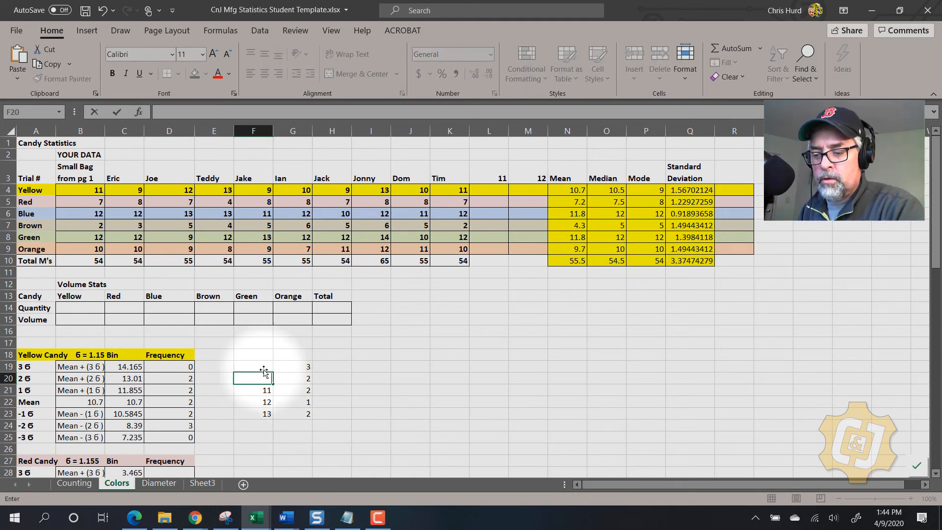
pyautogui.moveTo(264, 372); pyautogui.dragTo(303, 418)
pyautogui.press('BackSpace')
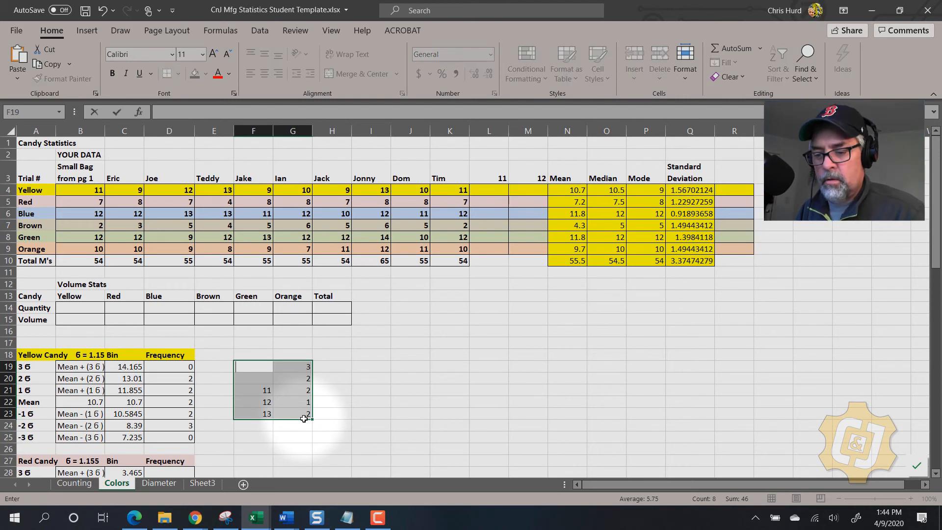
pyautogui.rightClick(298, 367)
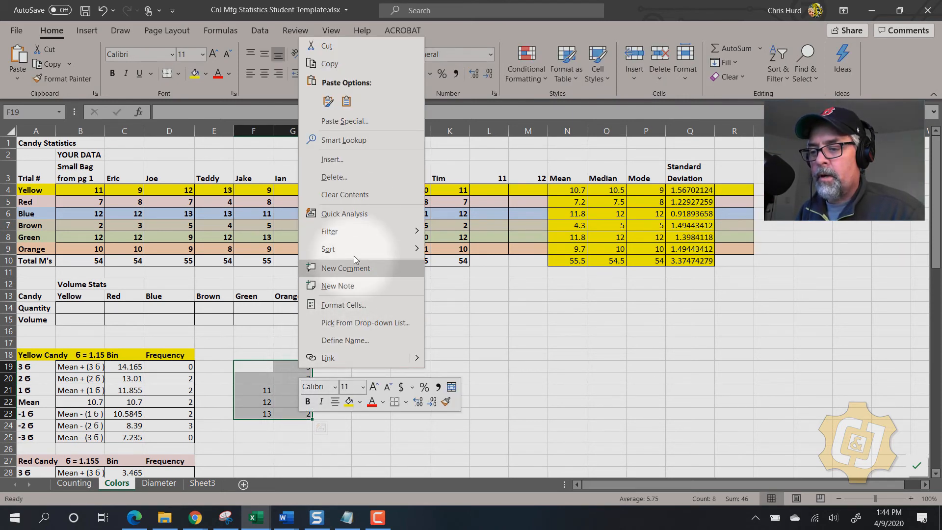
pyautogui.press('Escape')
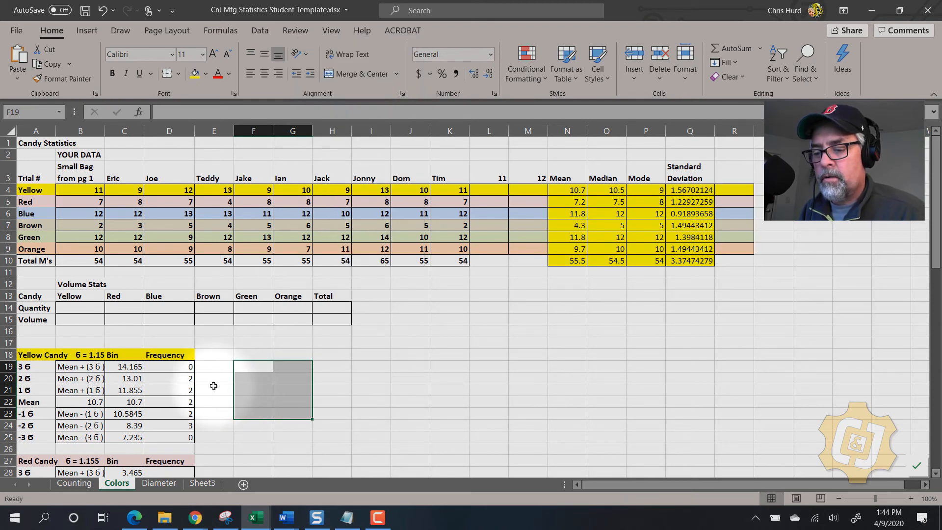
pyautogui.click(228, 391)
pyautogui.click(270, 355)
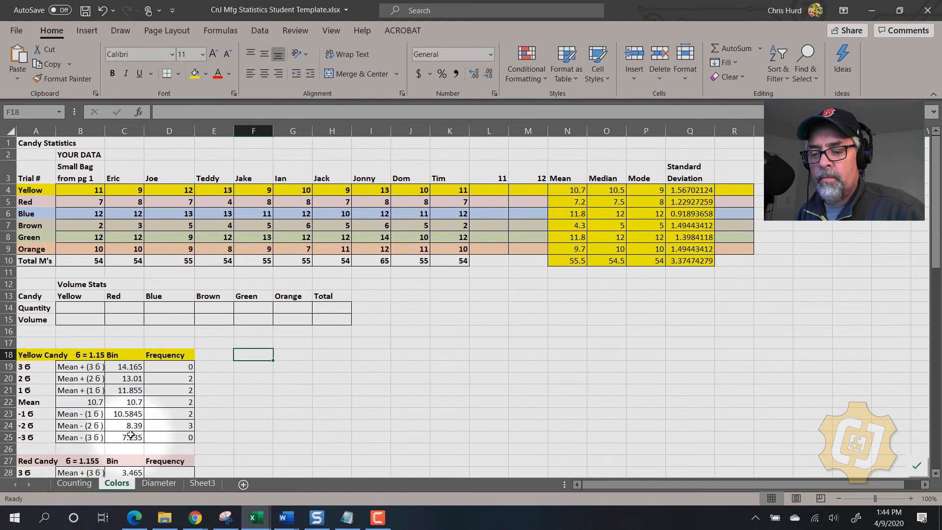
# Copy the Yellow Candy sigma labels from A19:A25 to F19:F25 and the frequencies from D19:D25 to G19:G25
pyautogui.moveTo(33, 370); pyautogui.dragTo(24, 440)
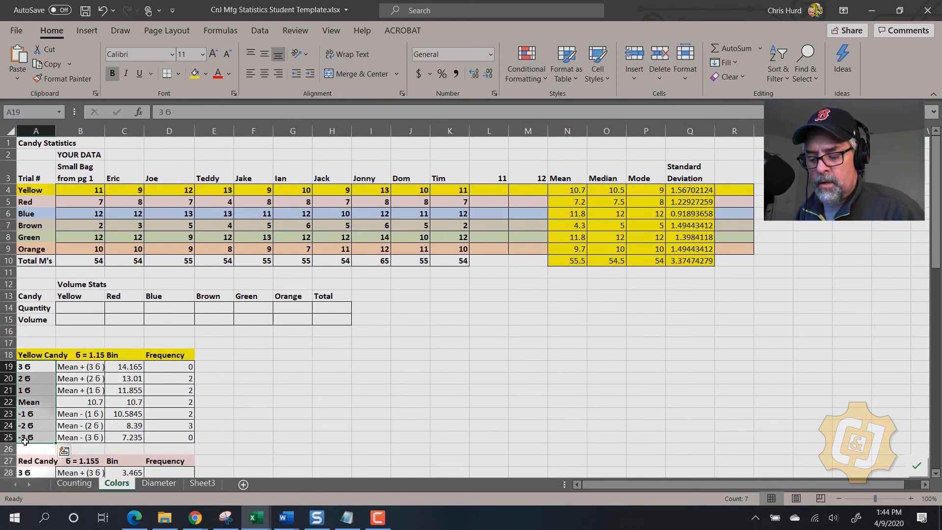
pyautogui.click(252, 369)
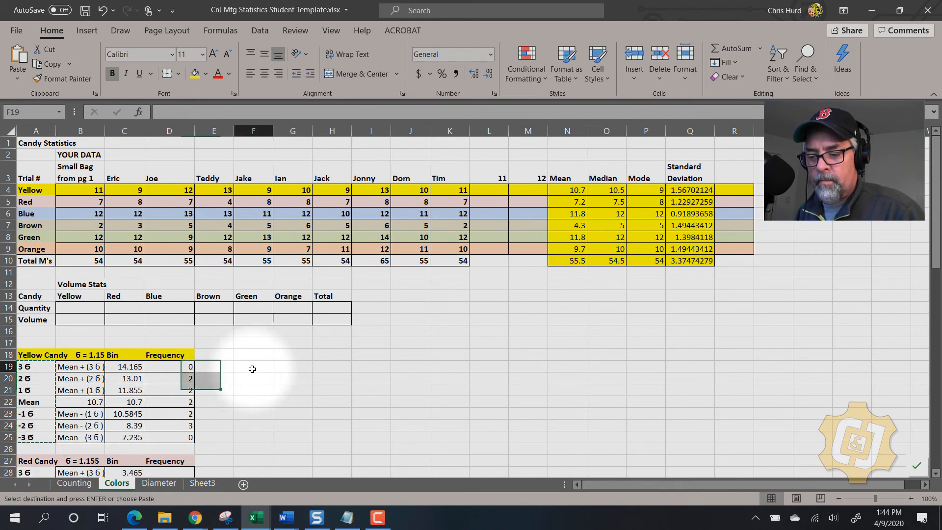
pyautogui.hotkey('ctrl', 'v')
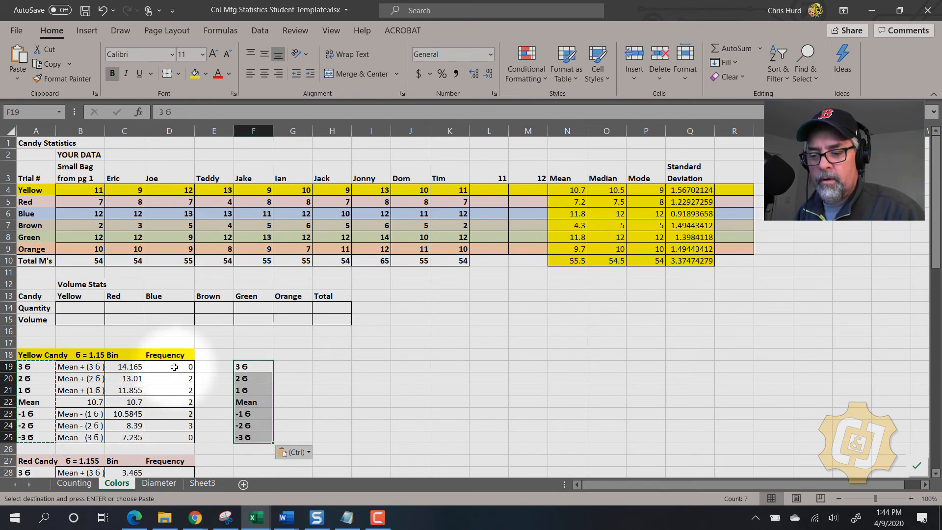
pyautogui.moveTo(174, 367); pyautogui.dragTo(173, 438)
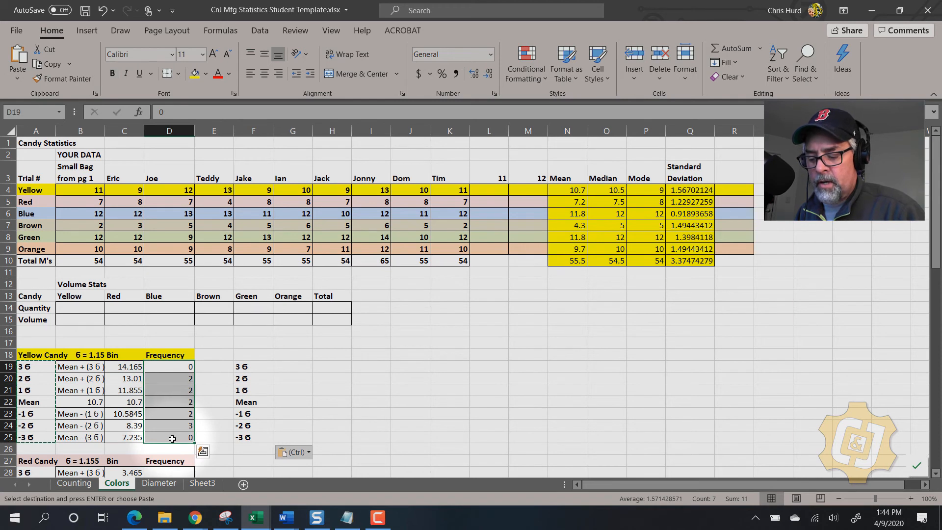
pyautogui.hotkey('ctrl', 'c')
pyautogui.click(299, 367)
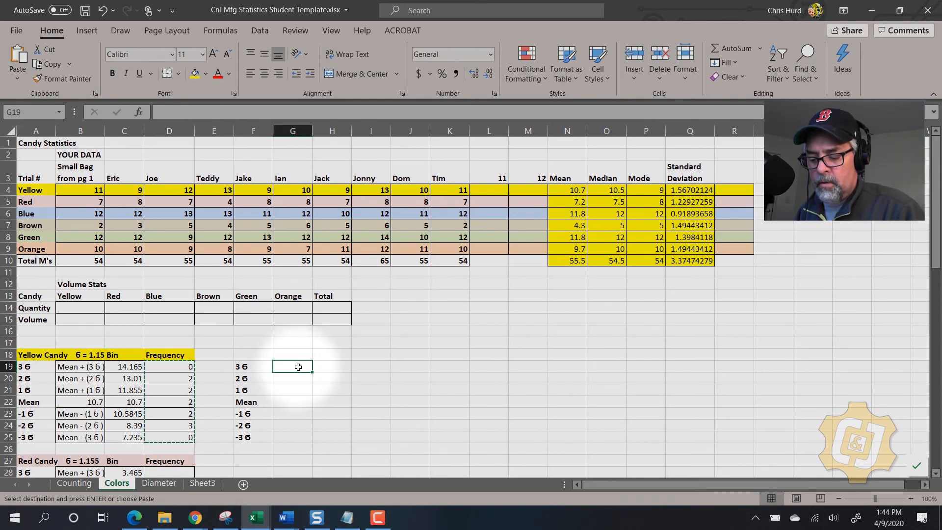
pyautogui.hotkey('ctrl', 'v')
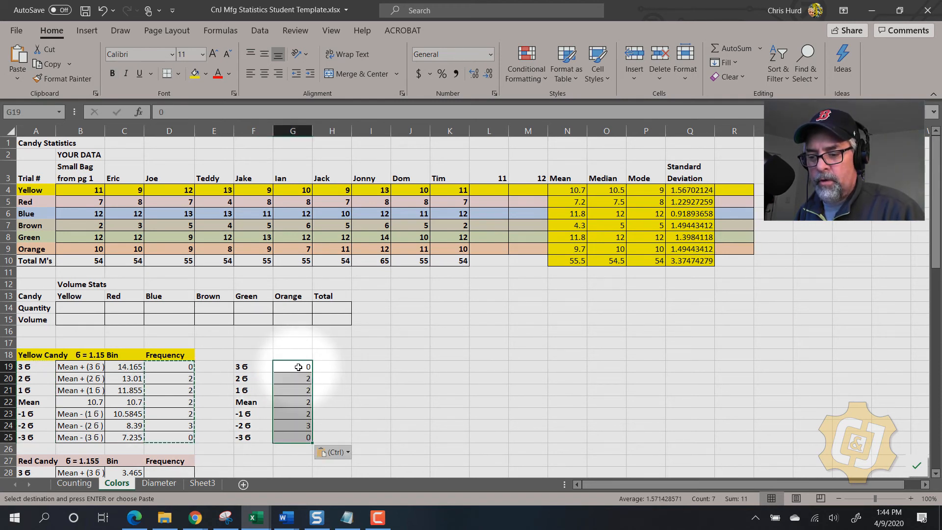
# Insert a 3-D Clustered Column chart from the sigma labels and frequencies in F19:G25
pyautogui.click(358, 366)
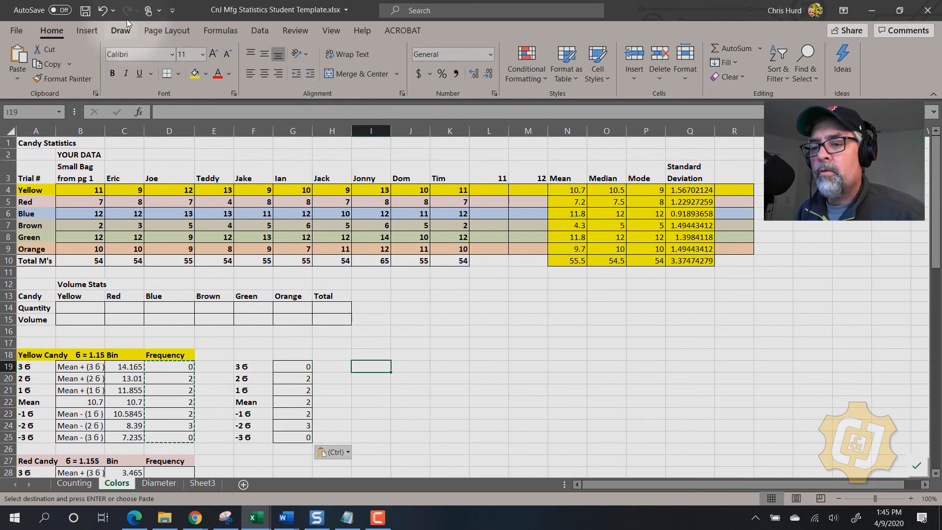
pyautogui.click(86, 30)
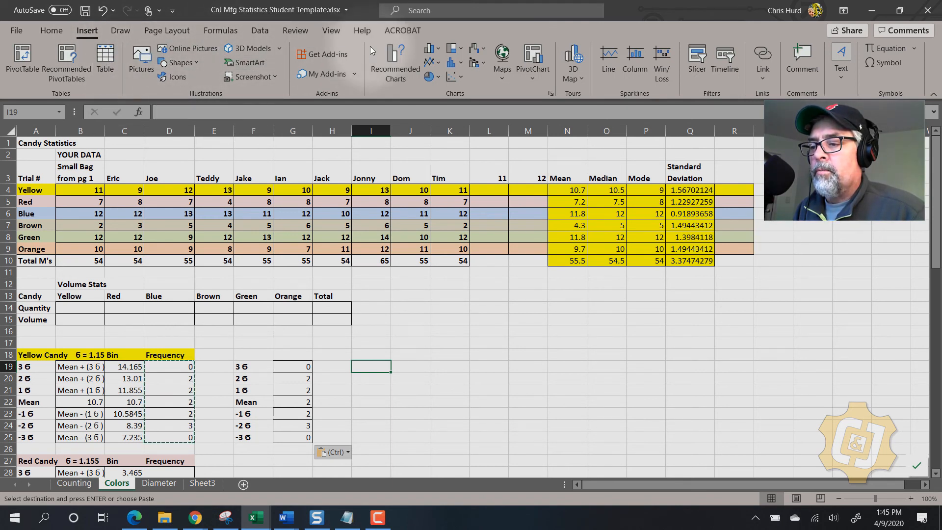
pyautogui.click(438, 49)
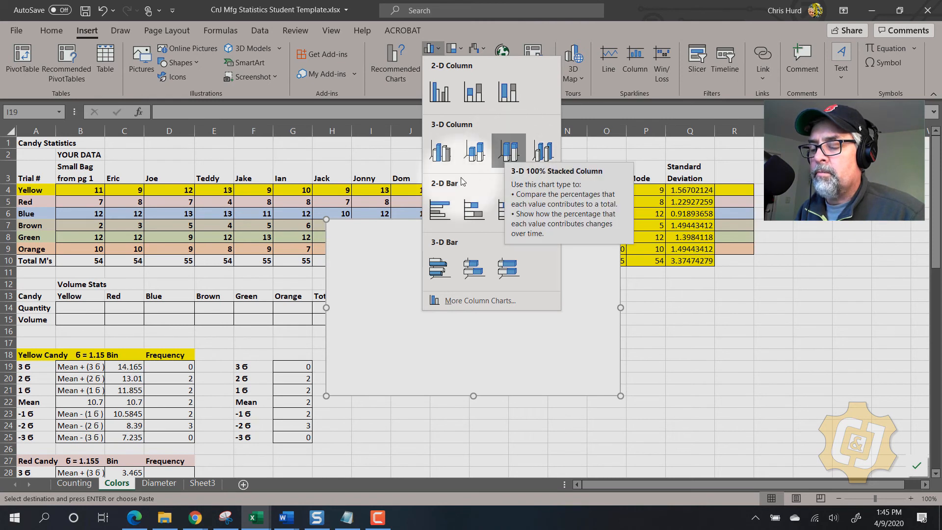
pyautogui.click(246, 367)
pyautogui.moveTo(245, 366); pyautogui.dragTo(293, 436)
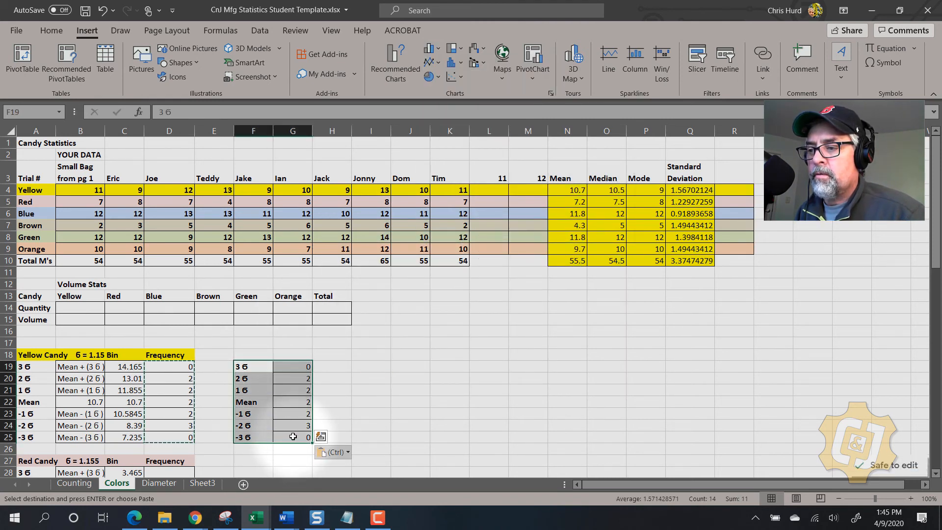
pyautogui.click(432, 49)
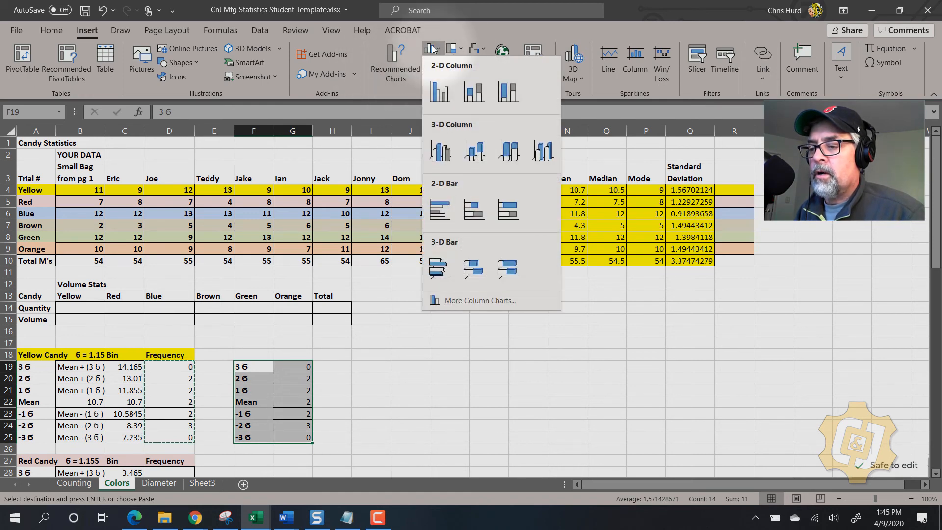
pyautogui.click(443, 152)
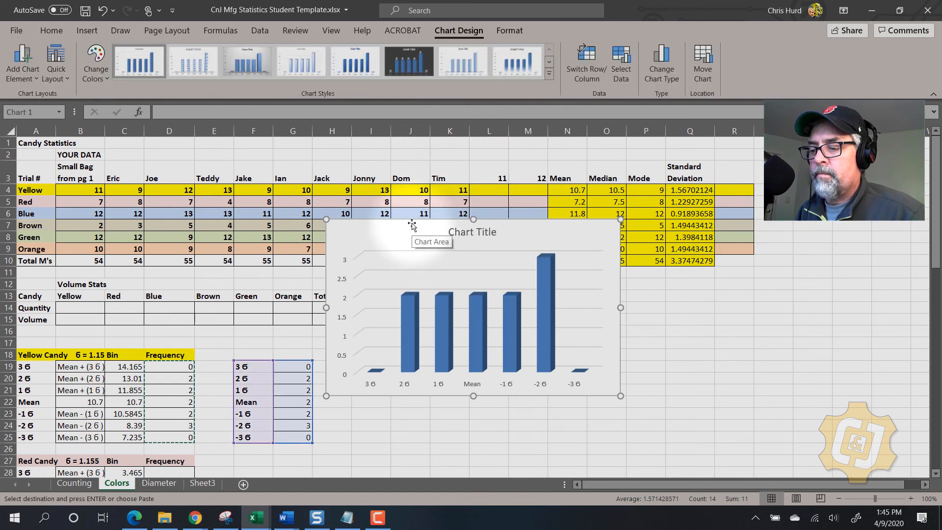
# Move the chart down beside the copied Yellow Candy data, with its upper edge at row 16
pyautogui.moveTo(411, 225); pyautogui.dragTo(412, 334)
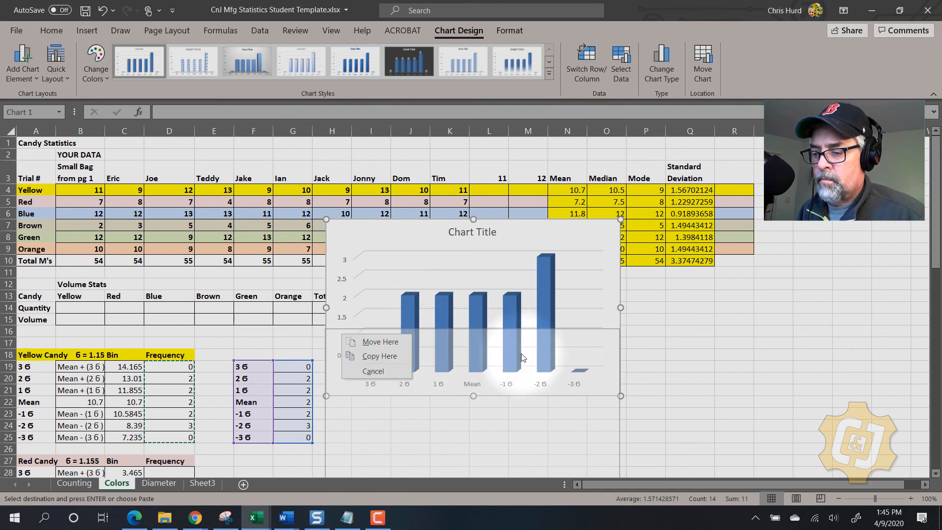
pyautogui.click(380, 342)
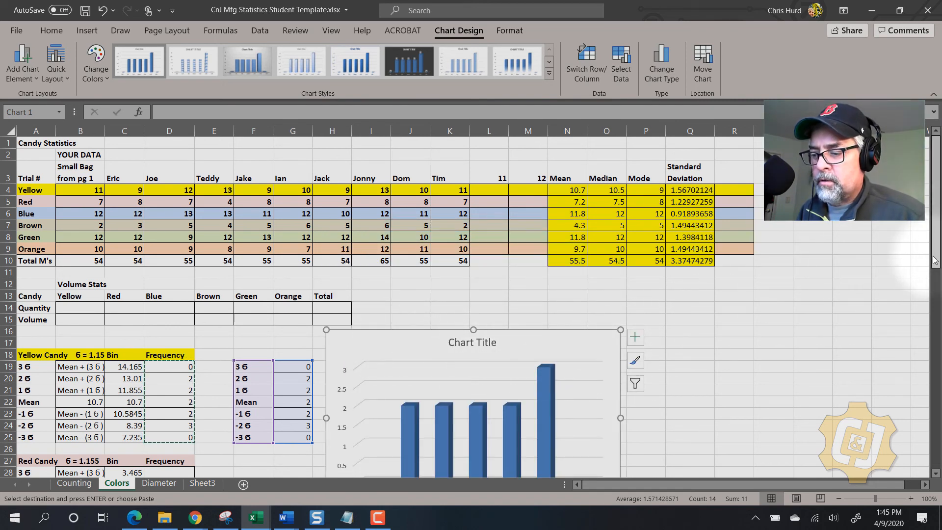
pyautogui.scroll(-3, 935, 223)
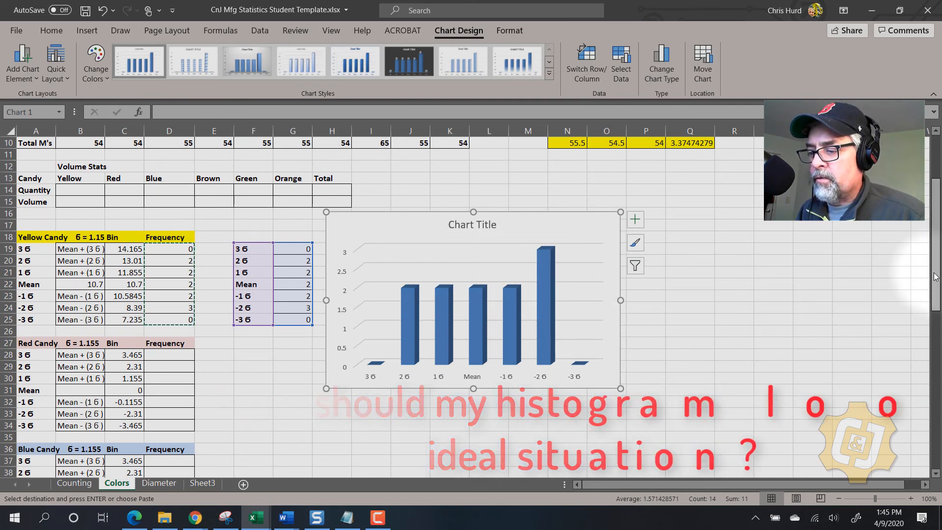
pyautogui.scroll(1, 935, 255)
pyautogui.scroll(2, 936, 255)
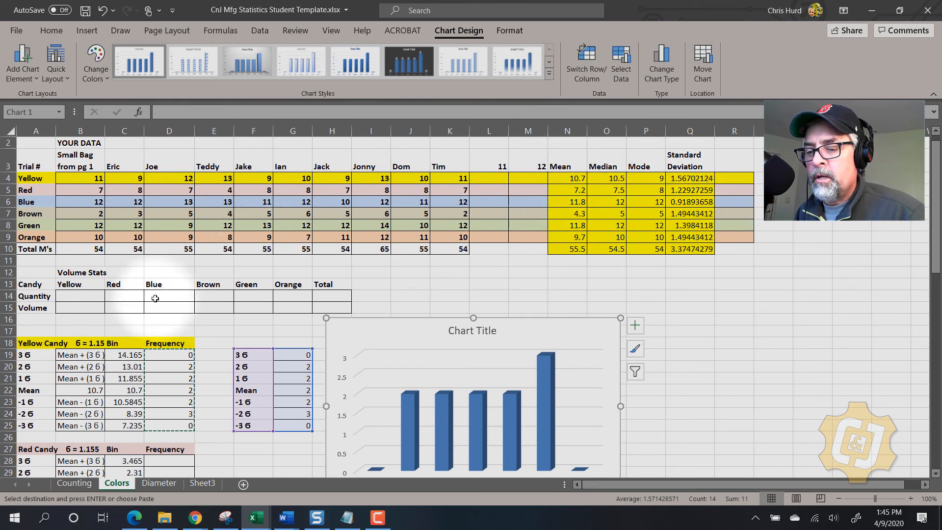
# Shrink the chart to span about columns H to L and rows 16 to 25, beside the Yellow Candy data
pyautogui.click(96, 389)
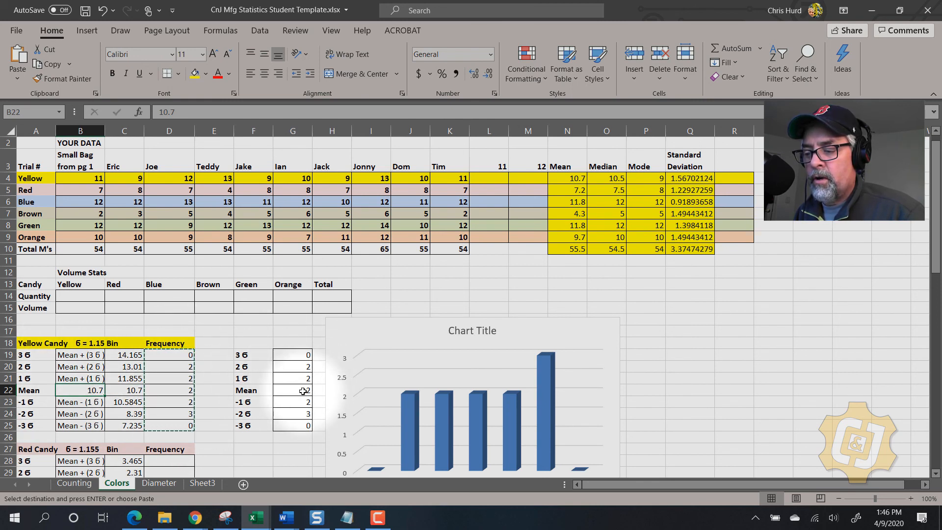
pyautogui.moveTo(474, 420)
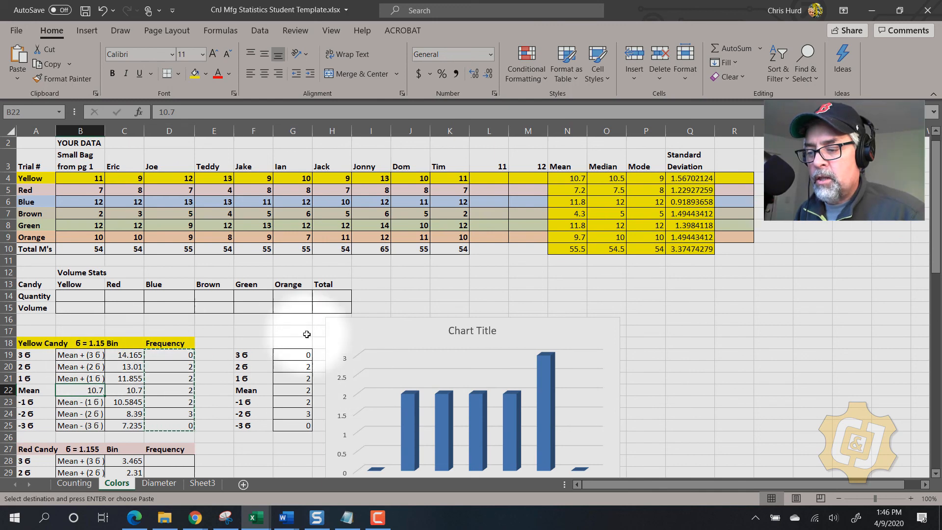
pyautogui.click(493, 332)
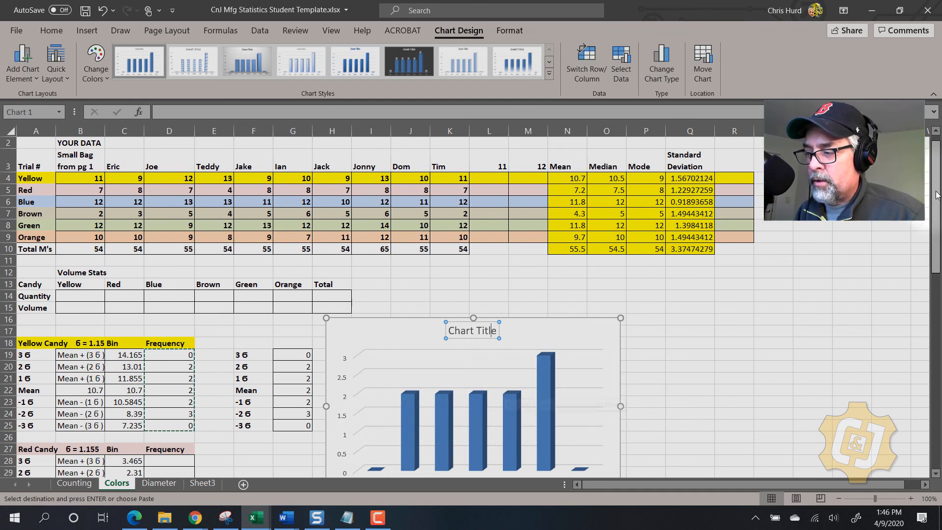
pyautogui.moveTo(936, 194); pyautogui.dragTo(938, 256)
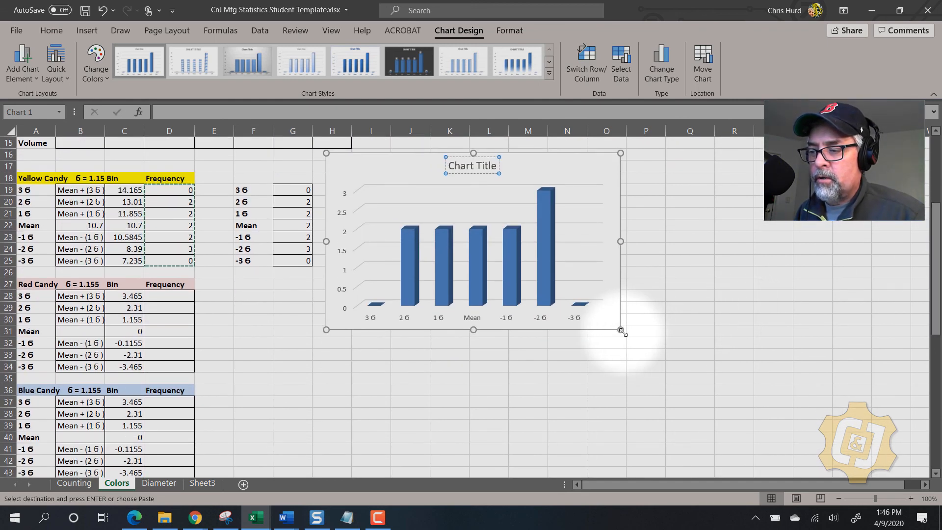
pyautogui.moveTo(620, 330); pyautogui.dragTo(503, 269)
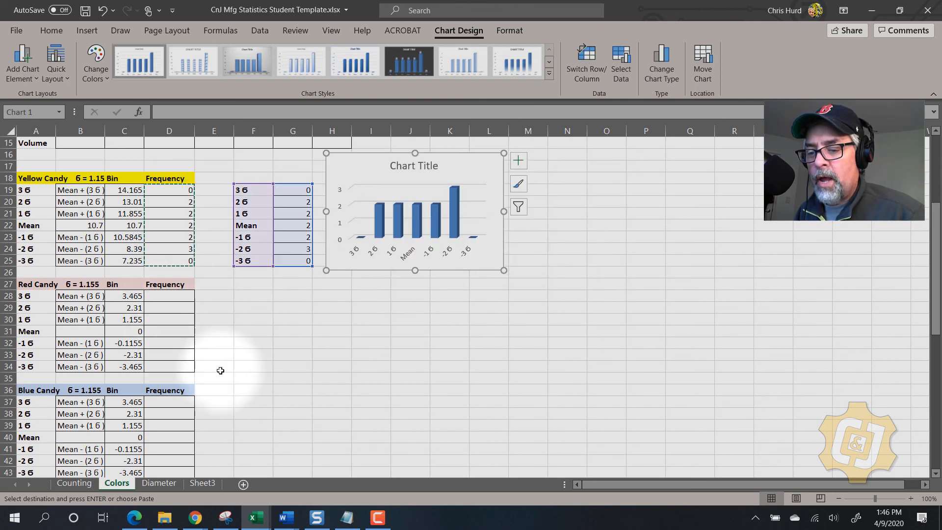
# Look over the remaining candy color bin tables and open the Diameter sheet
pyautogui.scroll(-10, 257, 399)
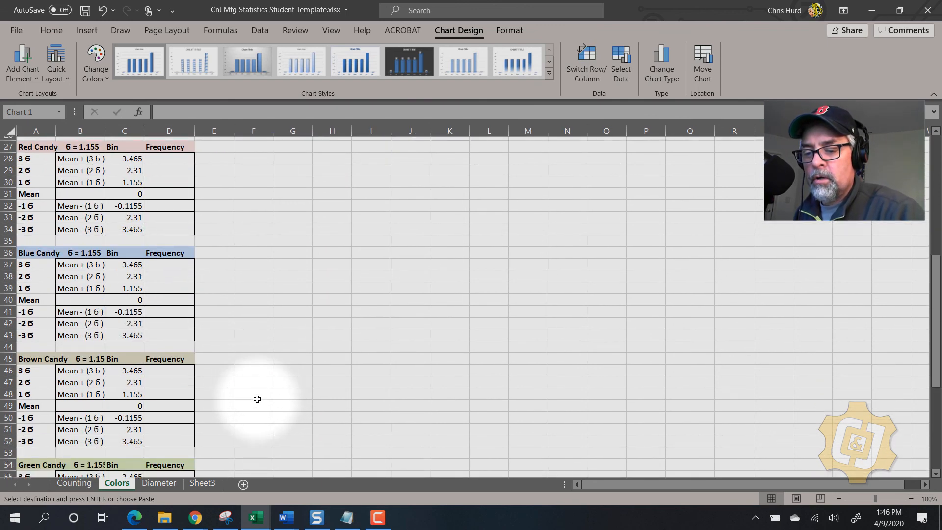
pyautogui.scroll(-2, 257, 398)
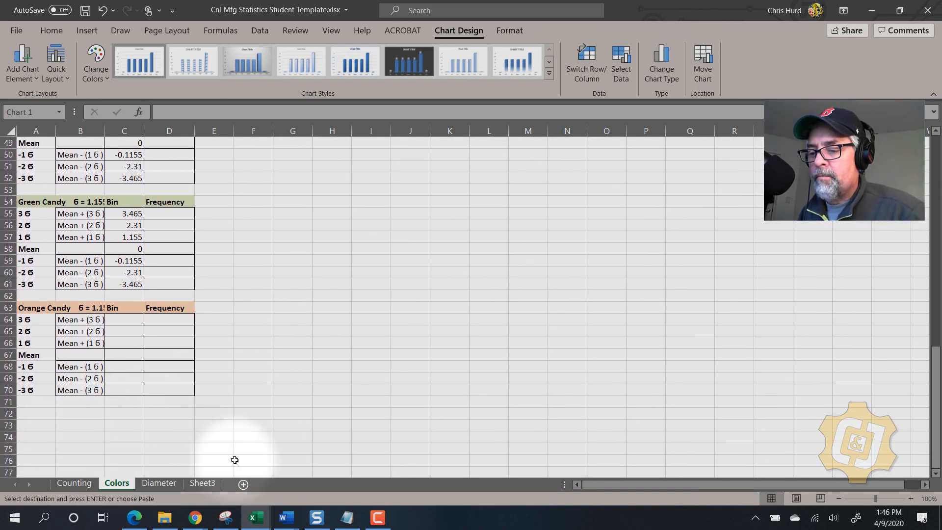
pyautogui.hotkey('ctrl', 'pagedown')
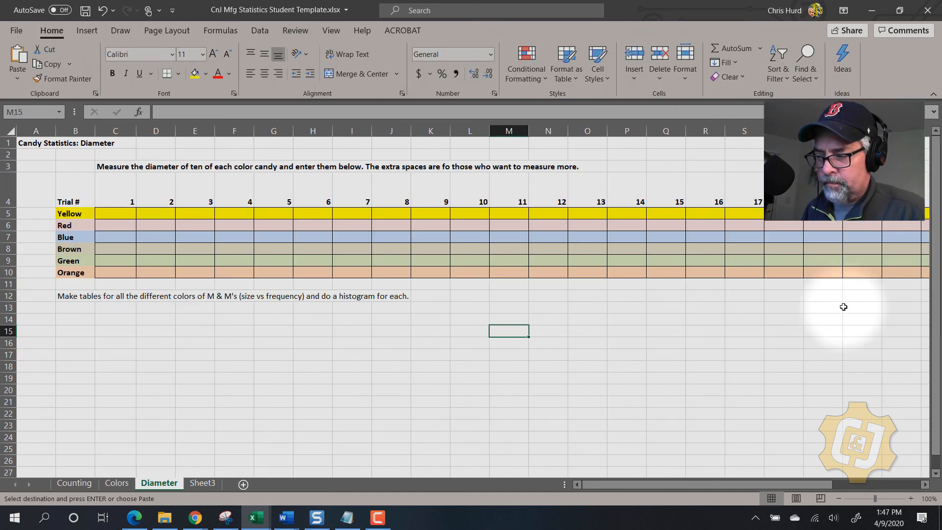